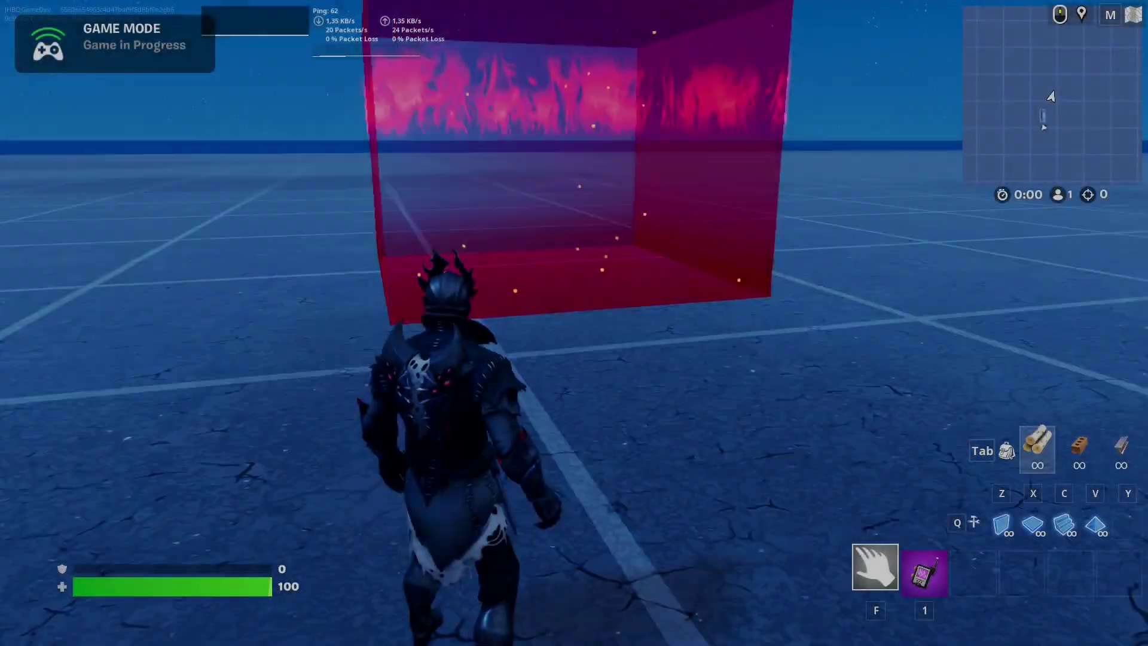
Walk the character around and into the red fire cube
key(w)
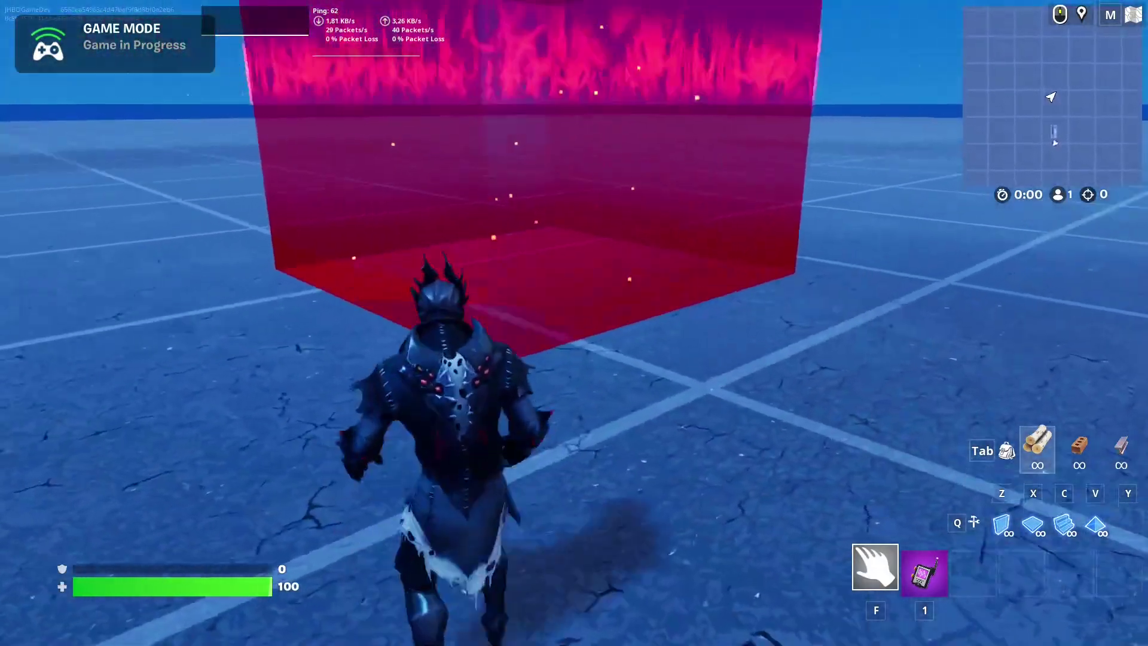
key(w)
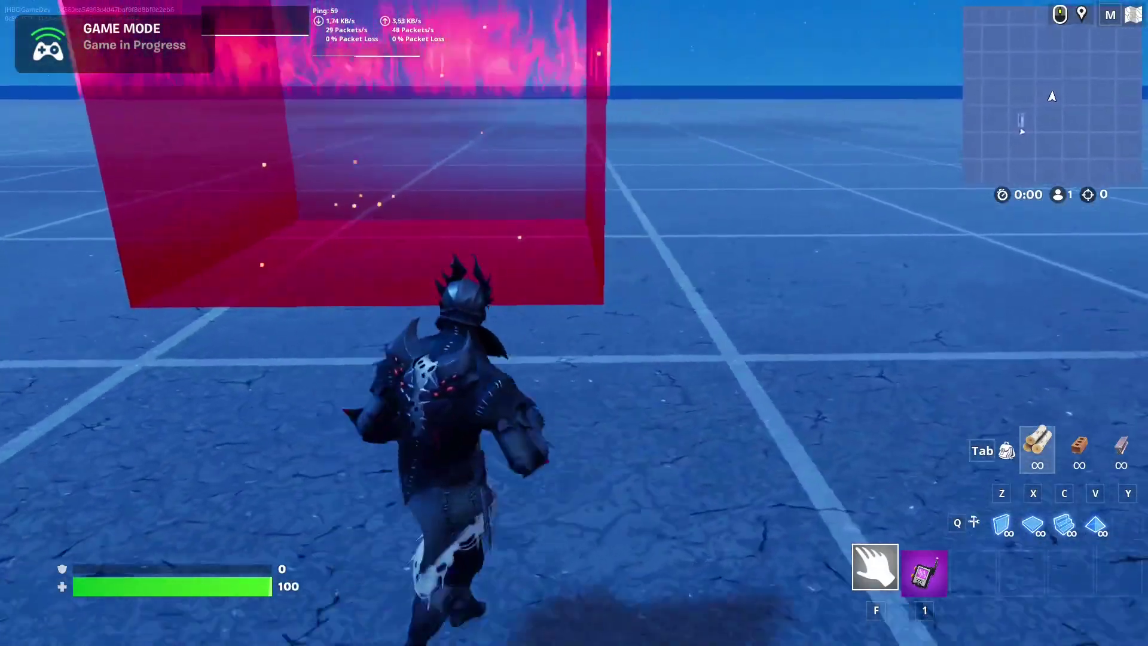
key(w)
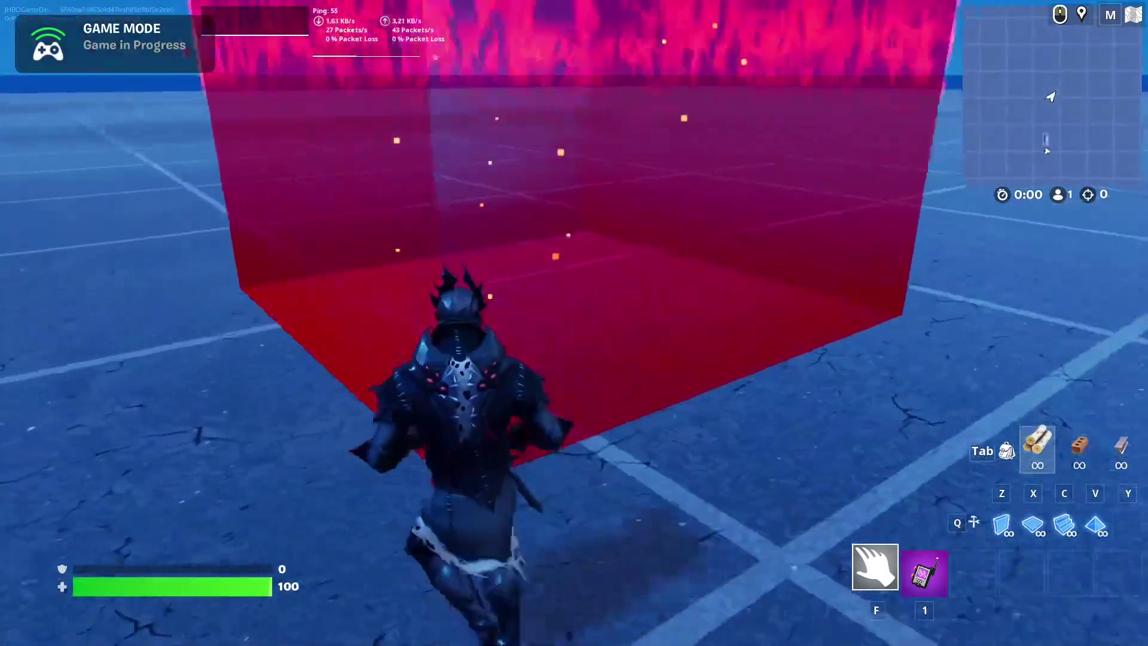
key(w)
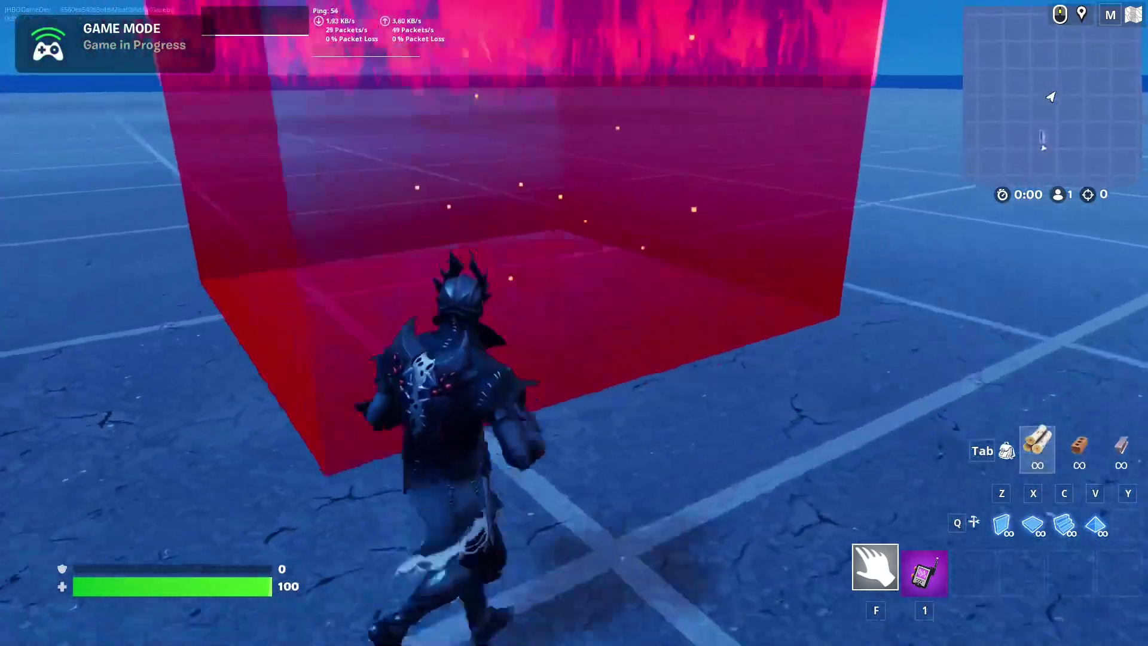
Equip Signal Remote C and fire it twice to trigger the flame power
key(1)
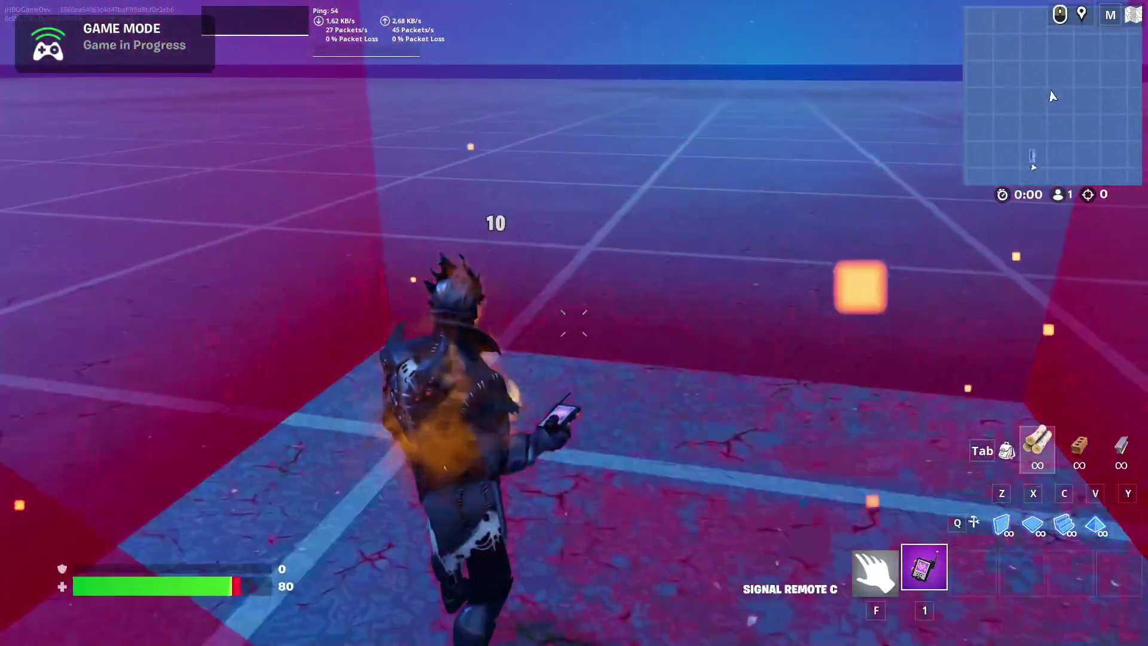
click(1052, 95)
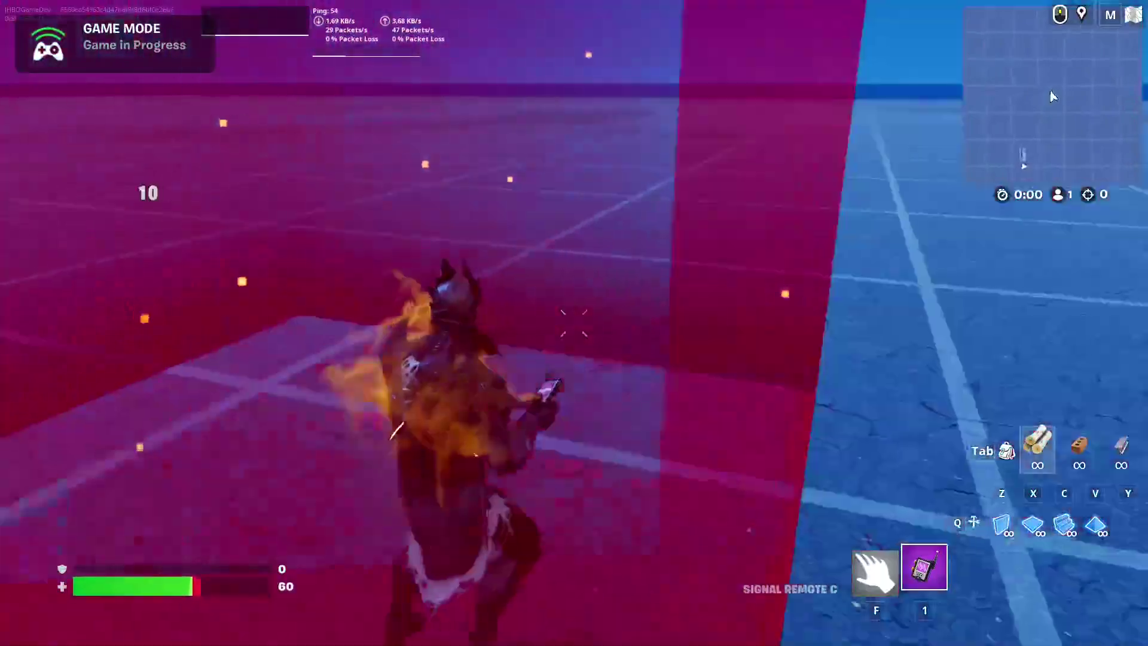
click(1053, 96)
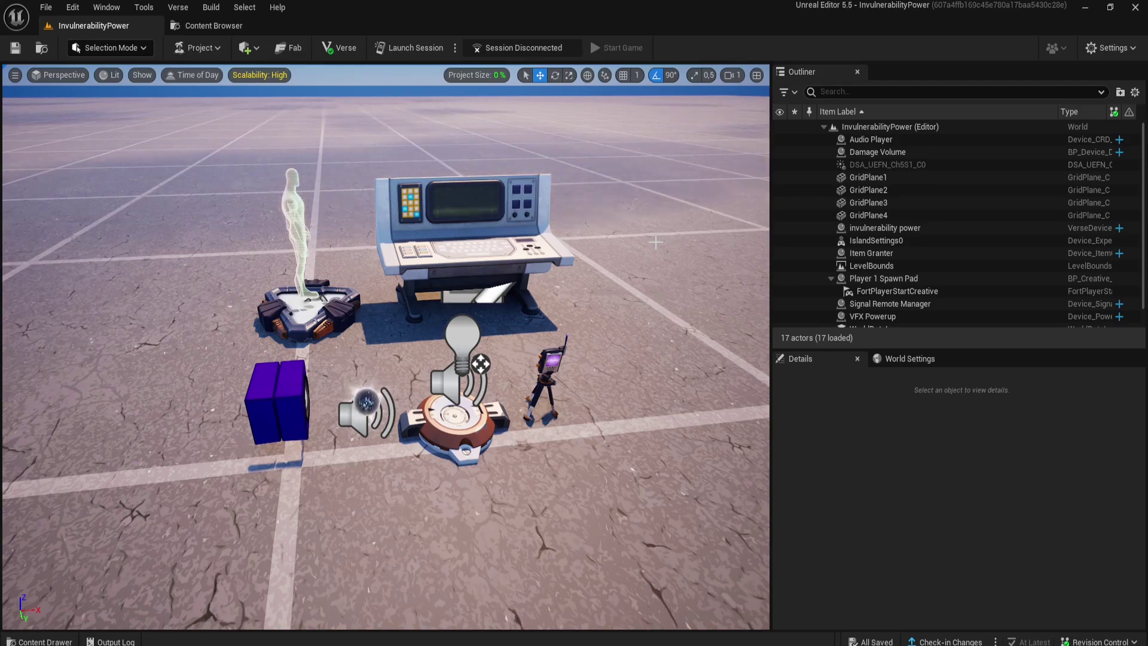
Check the Signal Remote Manager's Cooldown Time, then select the Item Granter to view its settings
click(554, 362)
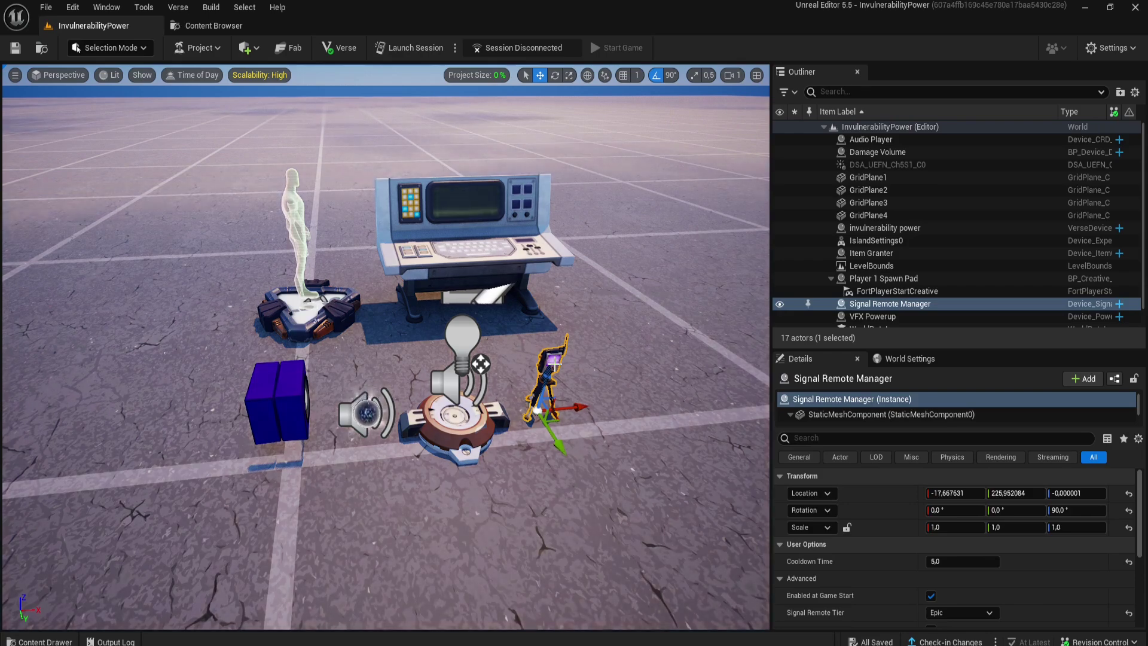
click(958, 562)
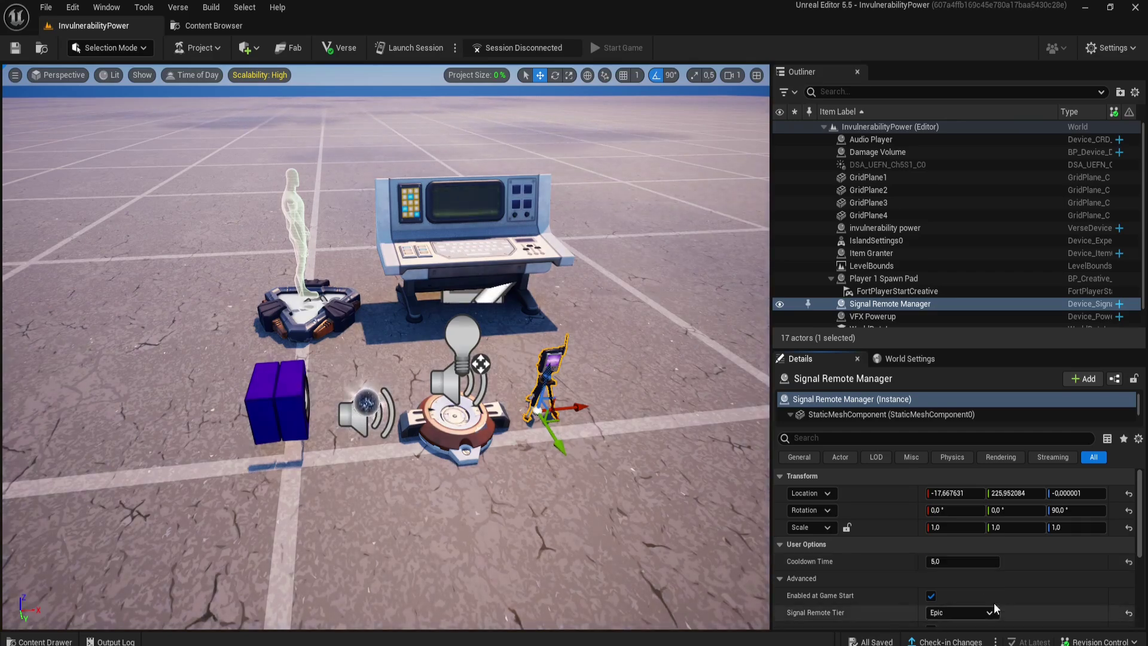
scroll(994, 608, down, 2)
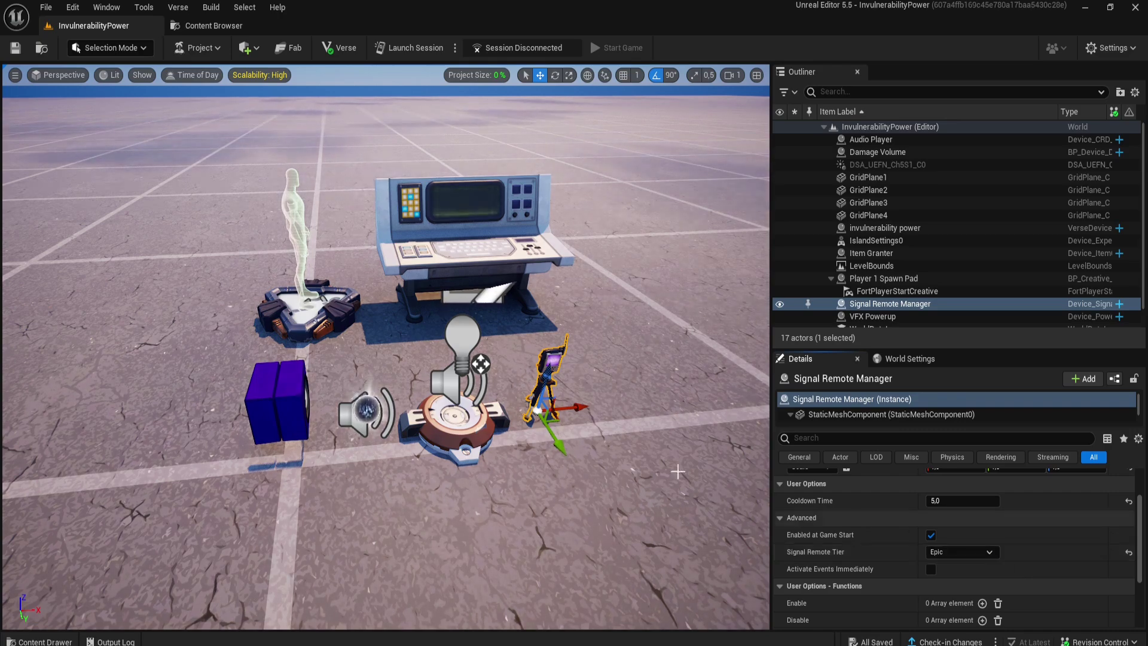
click(464, 418)
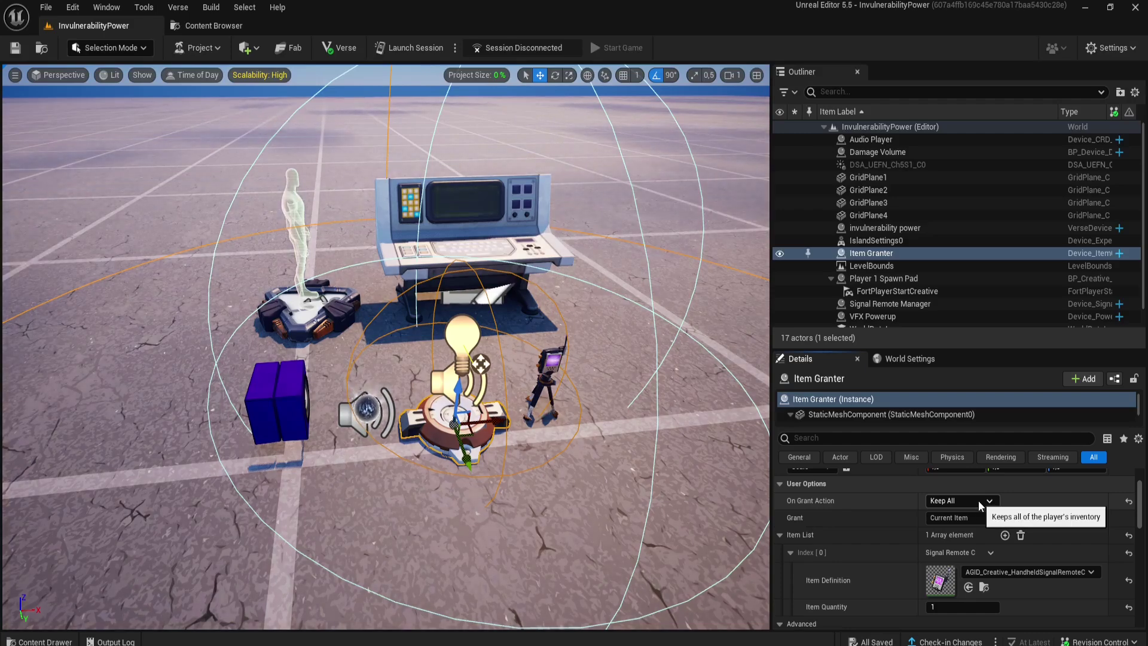
Set the Item Granter's item to Signal Remote C via a 'sign' search, then select the VFX Powerup
click(991, 572)
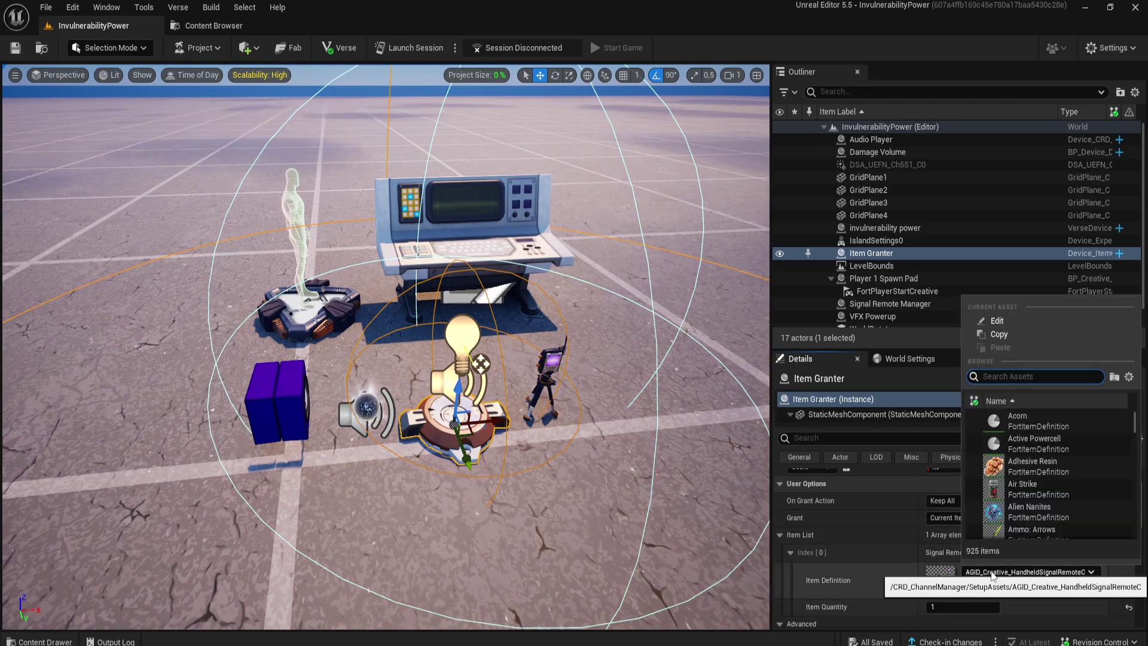
text(sign)
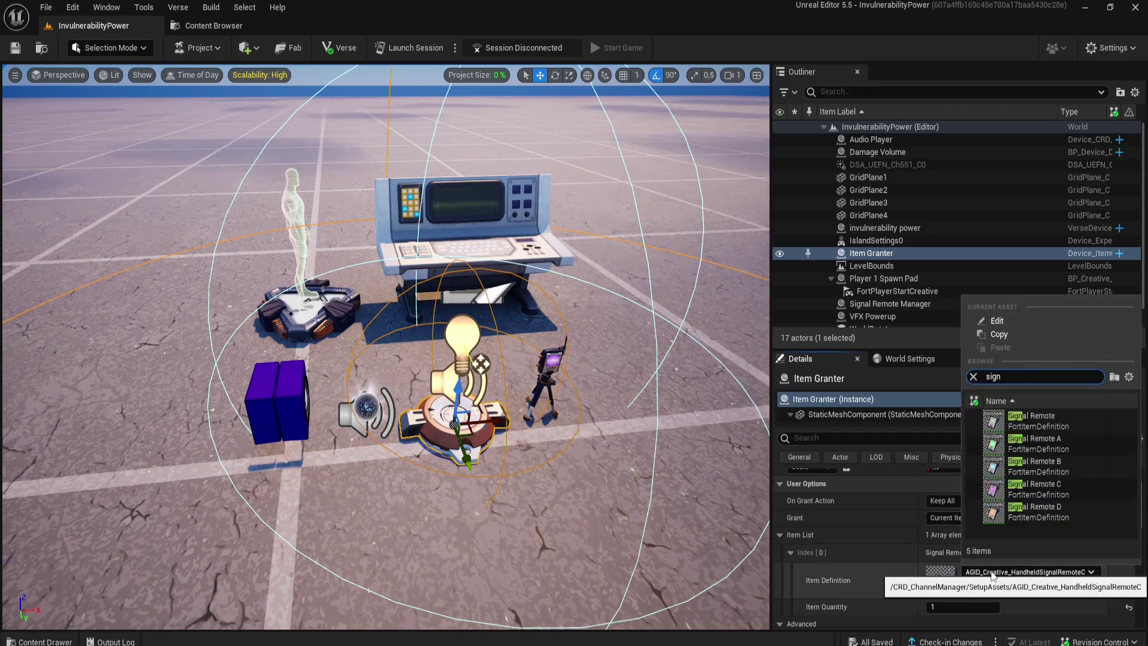
click(1053, 496)
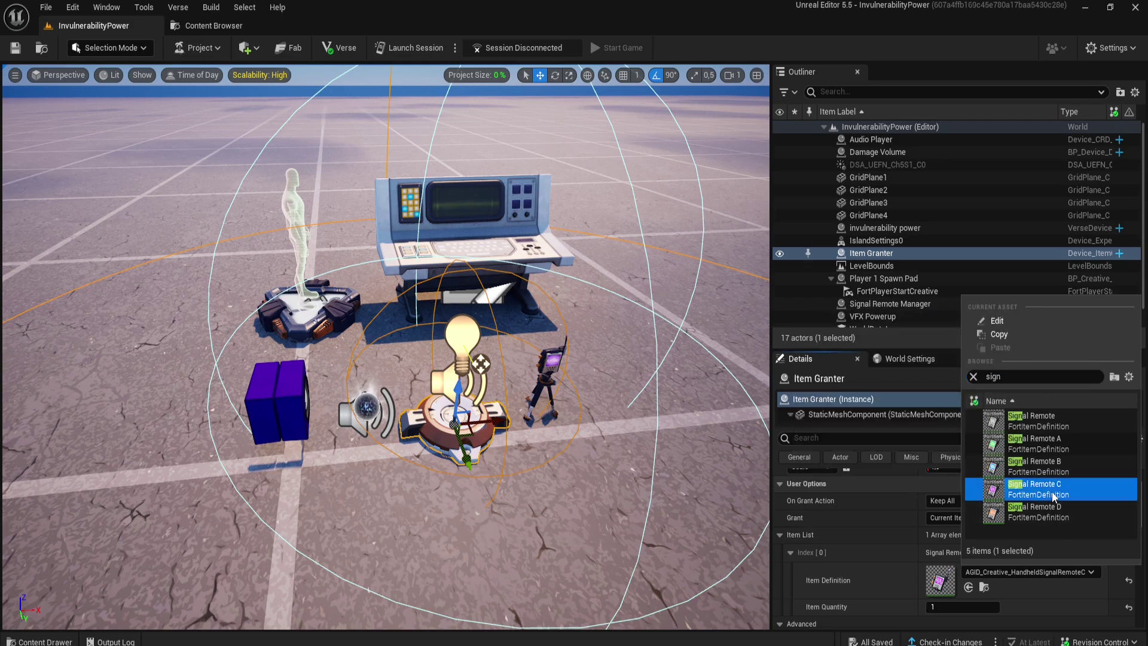
click(1052, 496)
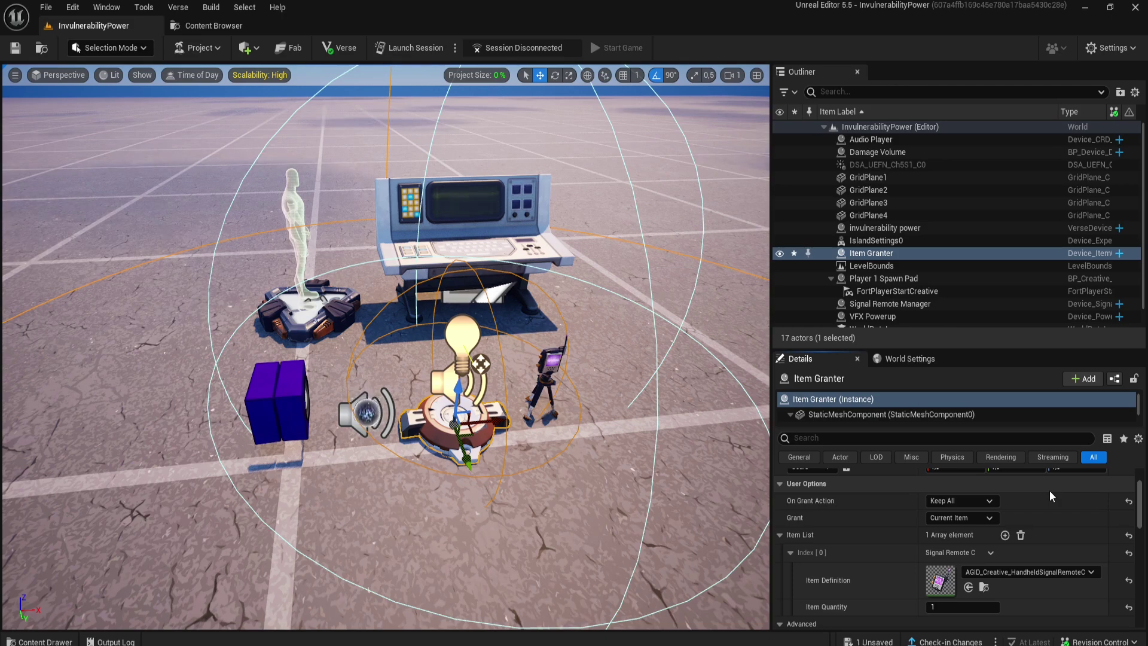
click(548, 367)
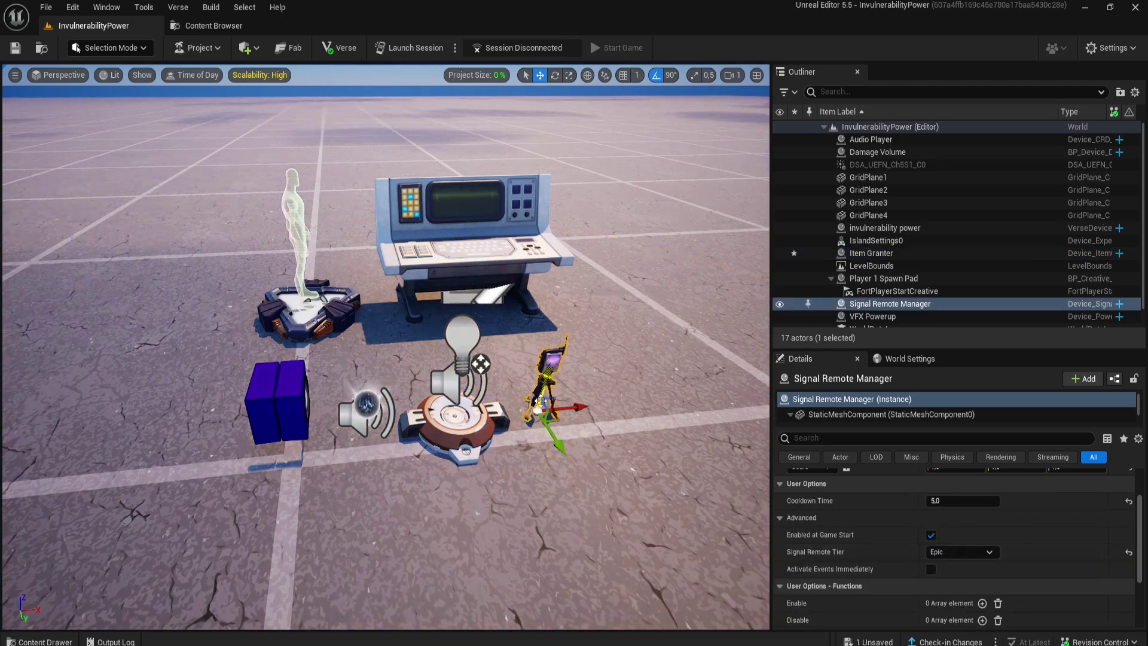
click(365, 412)
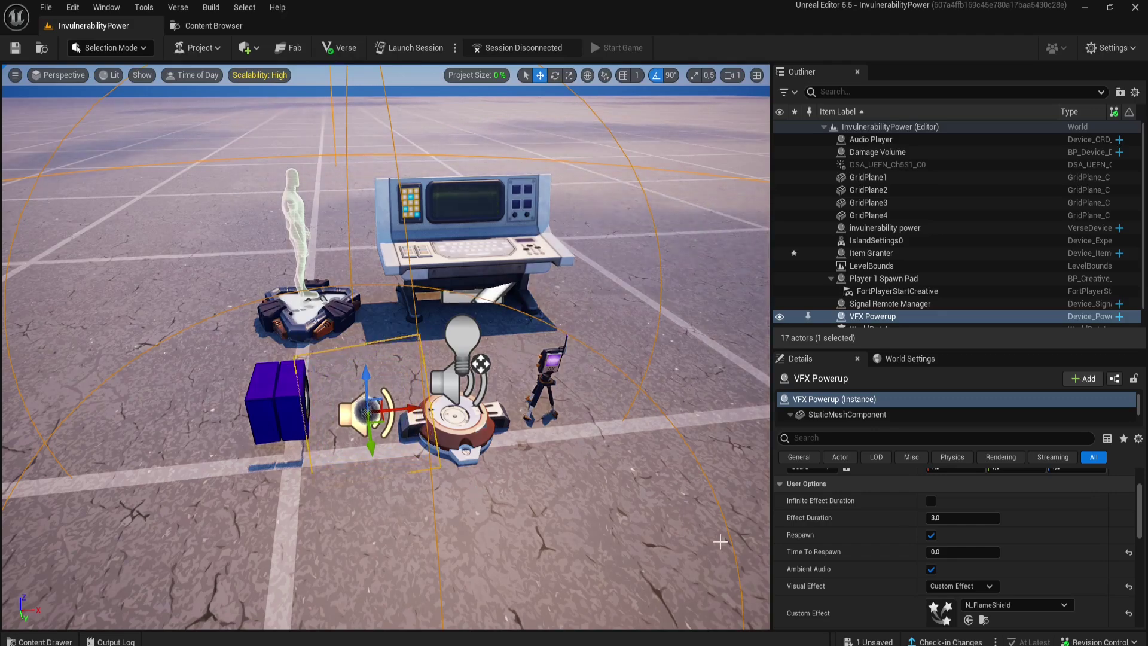
Review the VFX Powerup's Time To Respawn and remaining settings, then select the Audio Player device
click(951, 553)
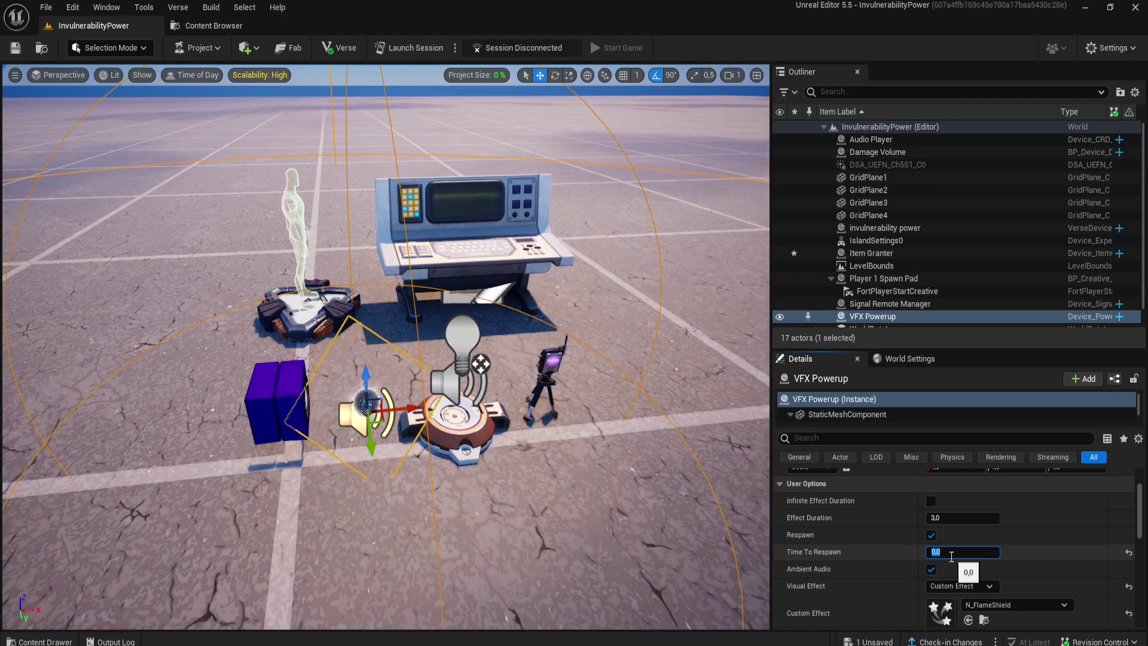
scroll(1032, 550, down, 1)
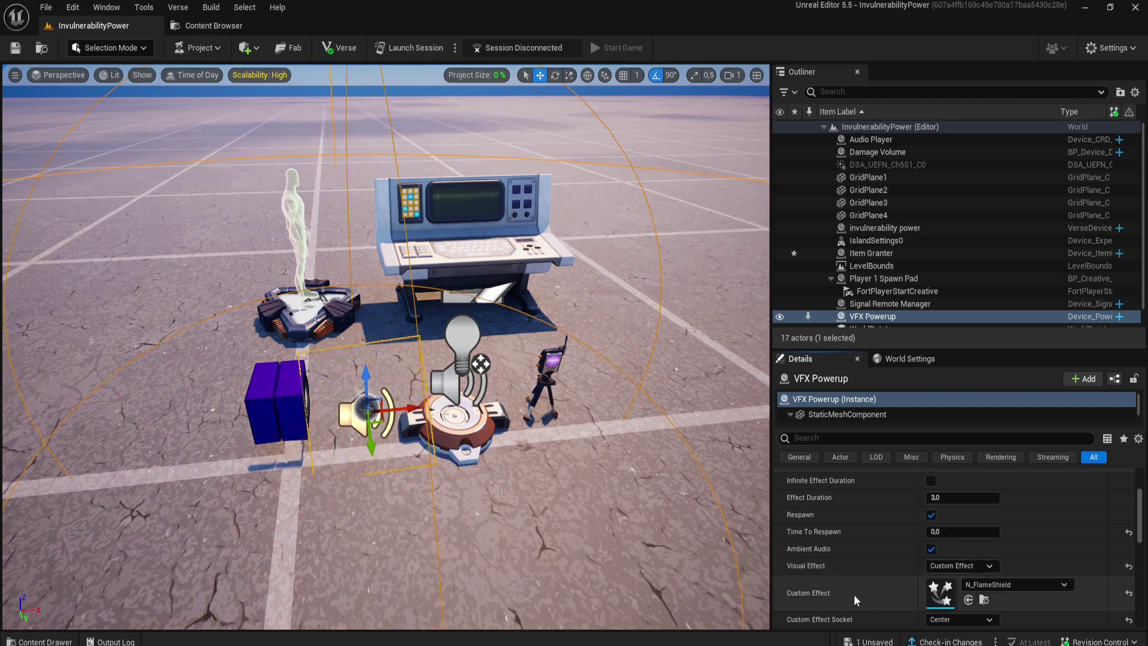
scroll(852, 569, down, 2)
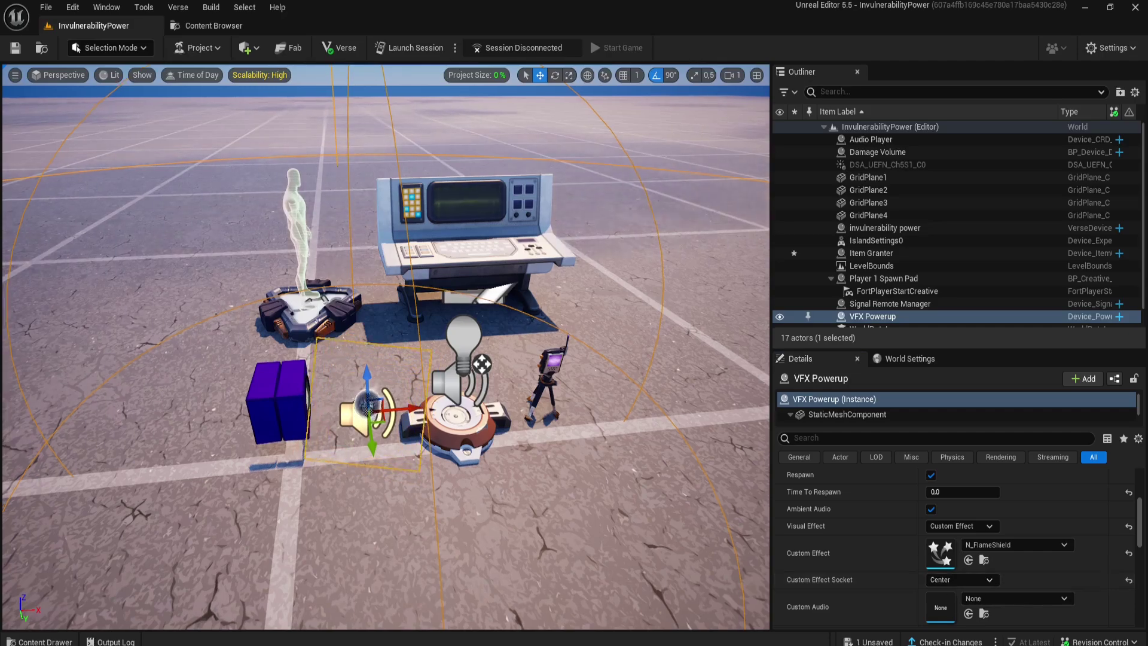
click(290, 399)
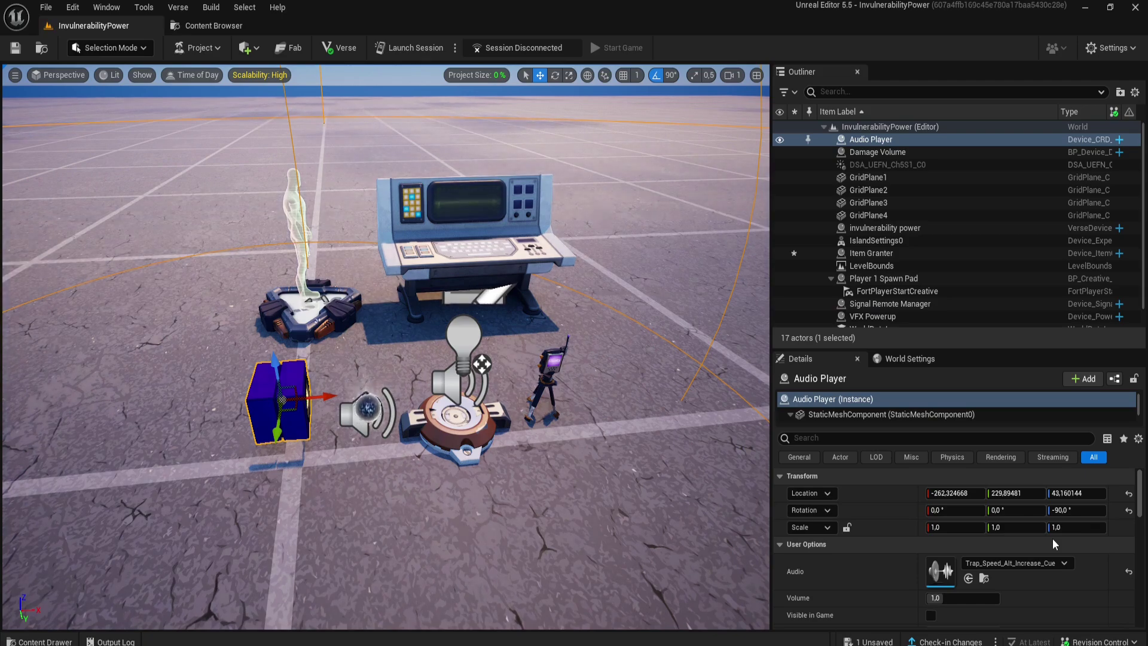
click(984, 578)
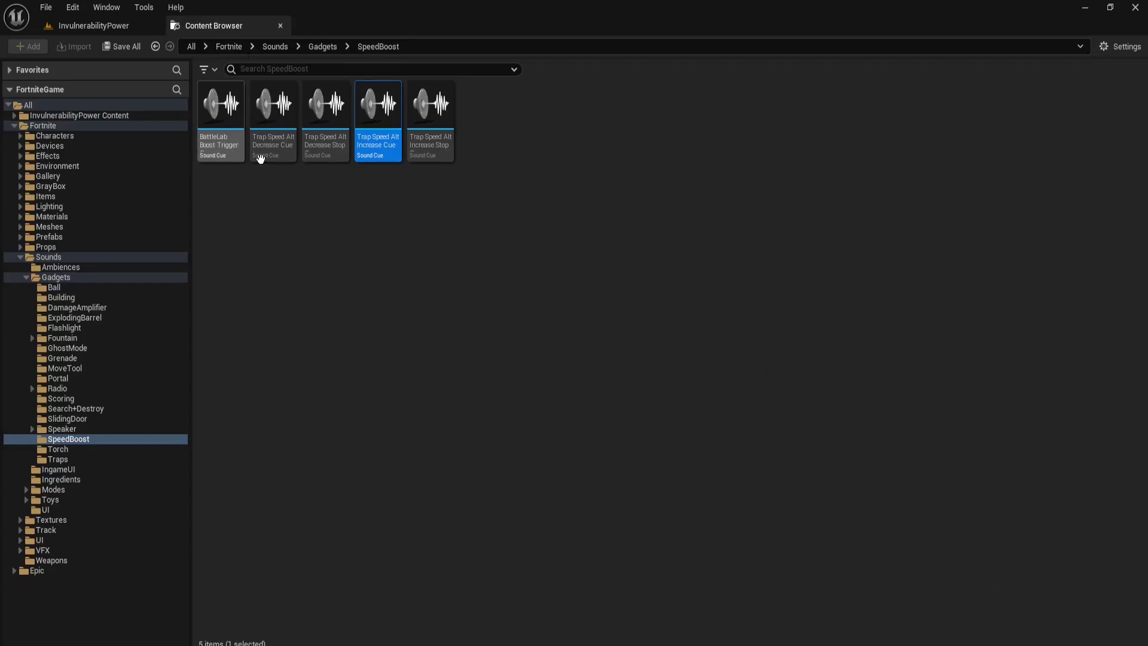
click(100, 27)
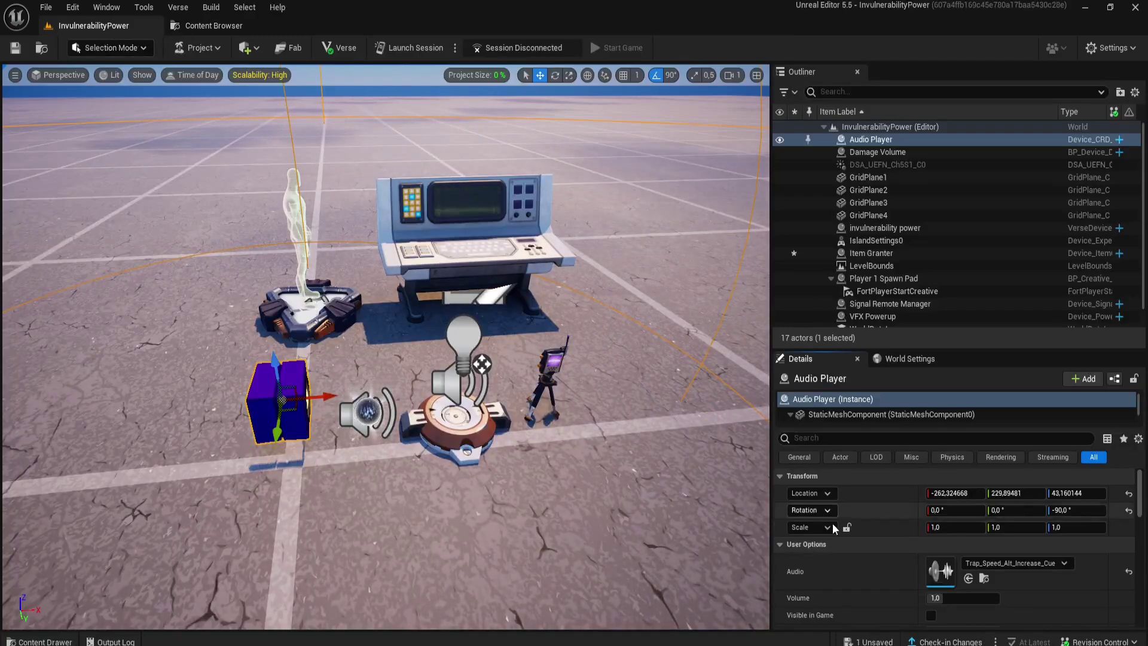
scroll(994, 569, down, 3)
scroll(1009, 534, down, 3)
scroll(1016, 522, down, 2)
scroll(1016, 515, down, 2)
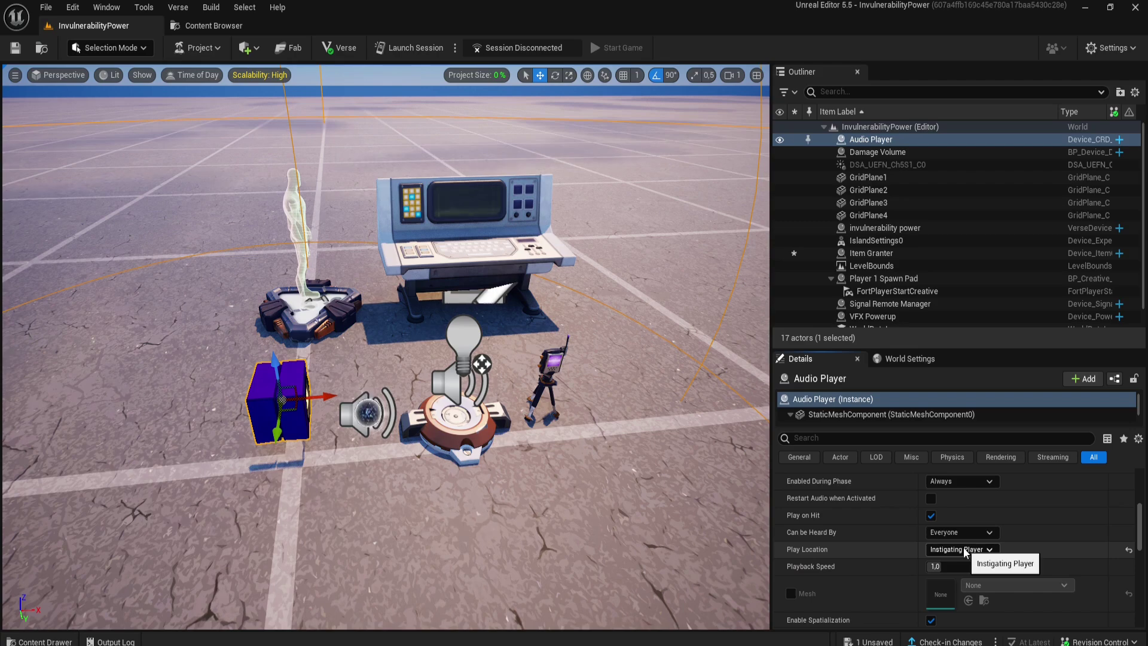
click(565, 508)
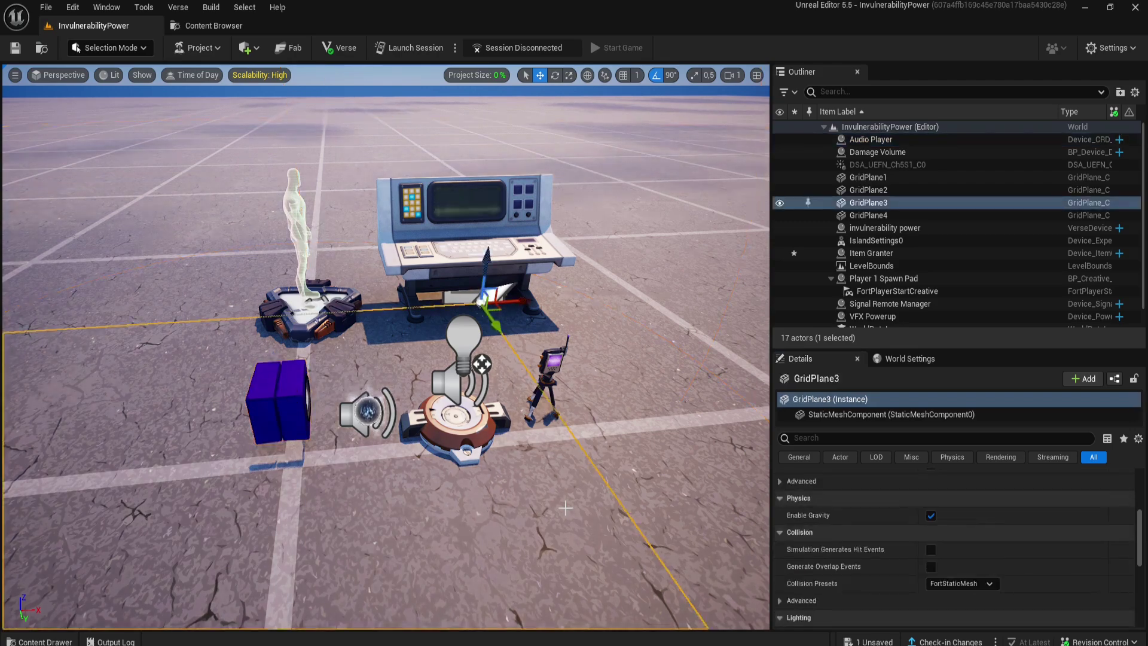
key(Escape)
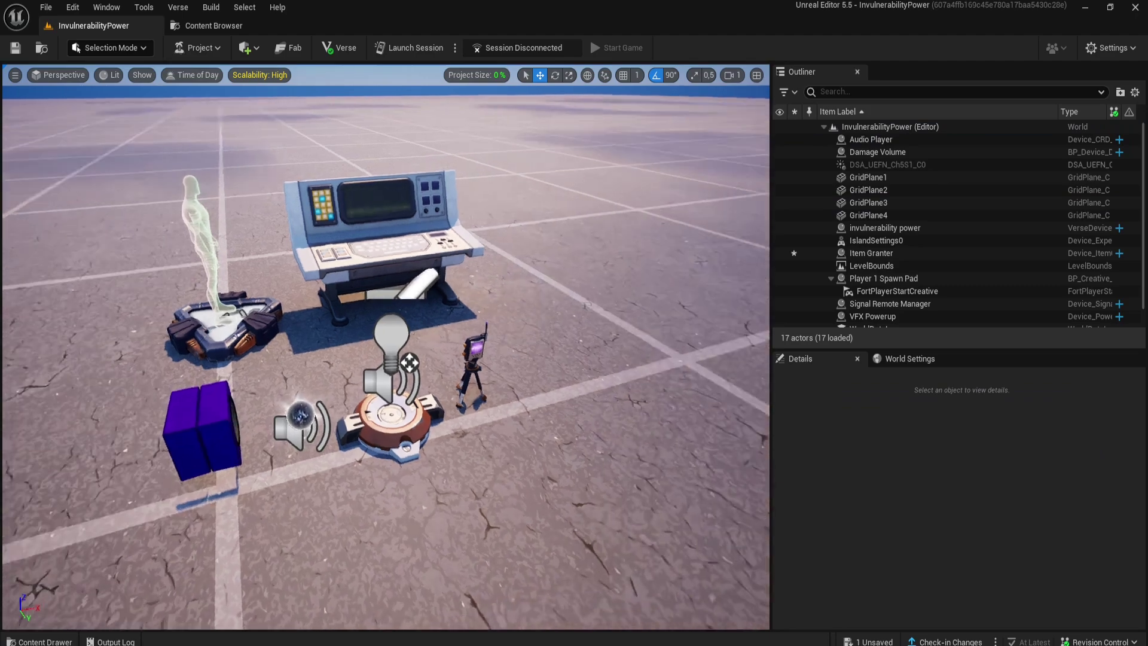
drag(562, 504, 544, 207)
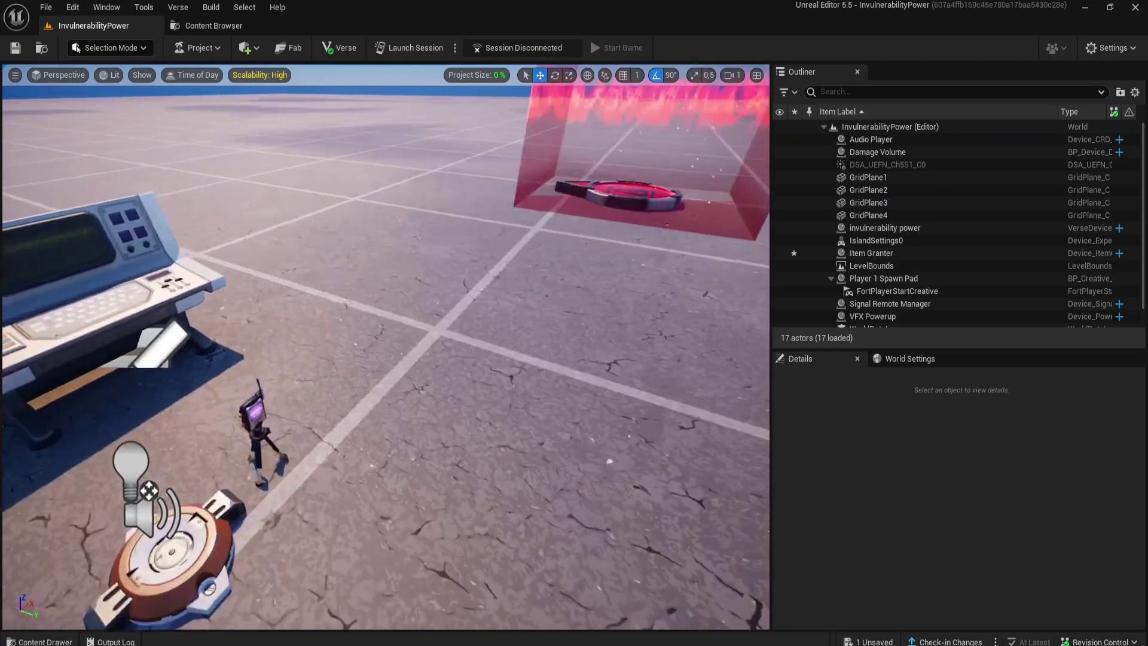
click(622, 199)
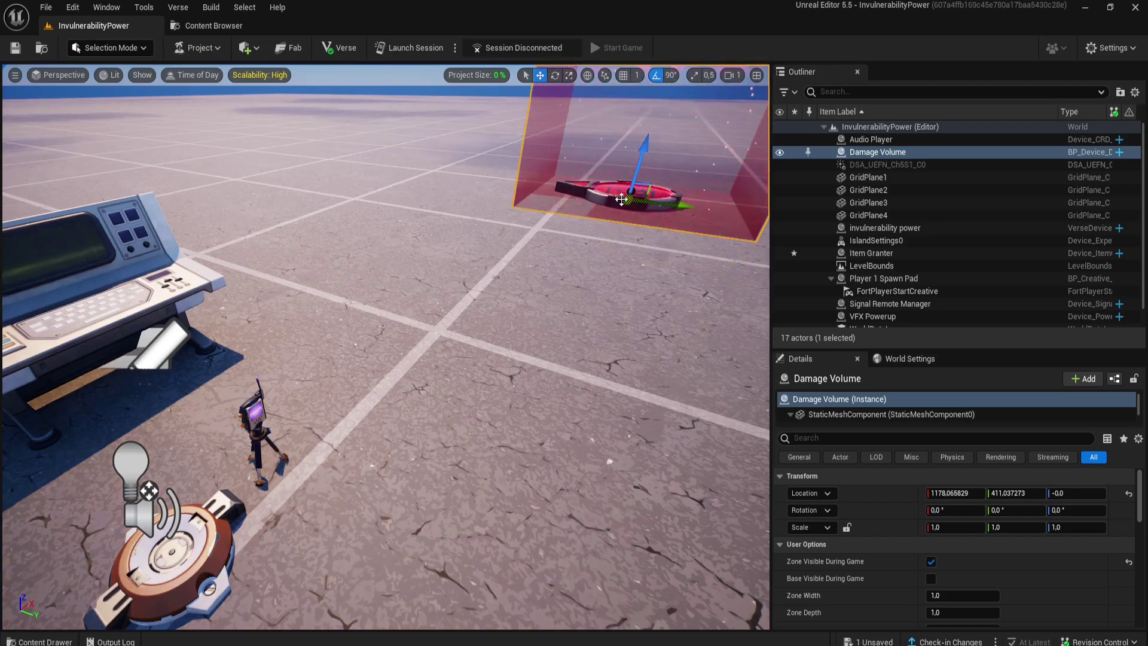
right_drag(621, 199, 419, 239)
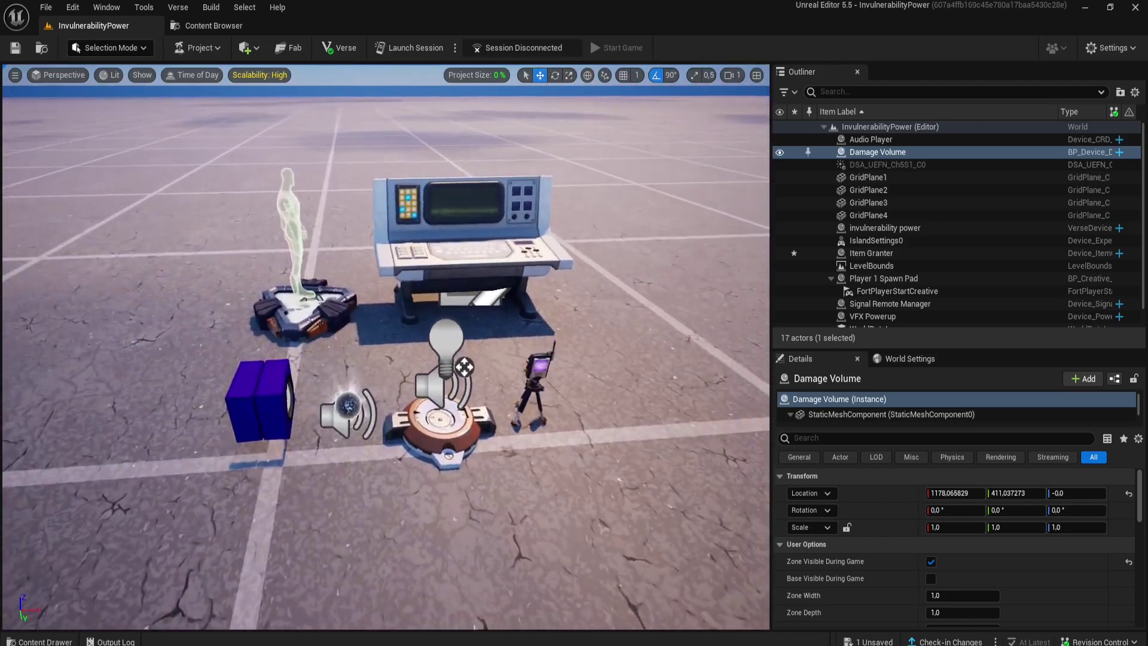
click(623, 433)
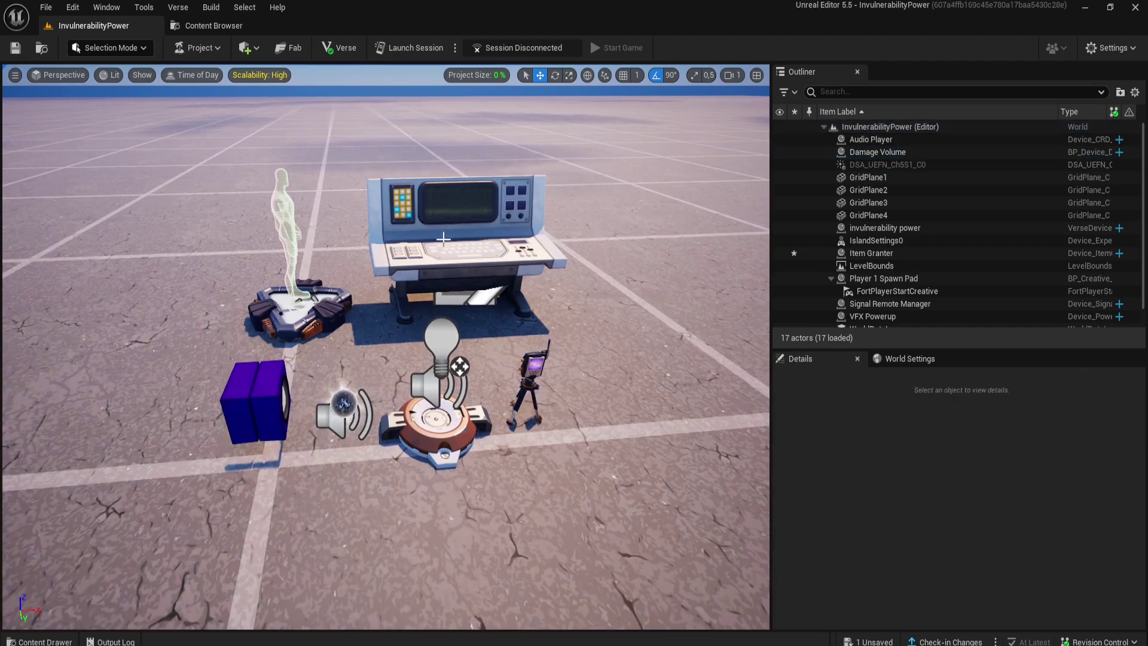
click(538, 303)
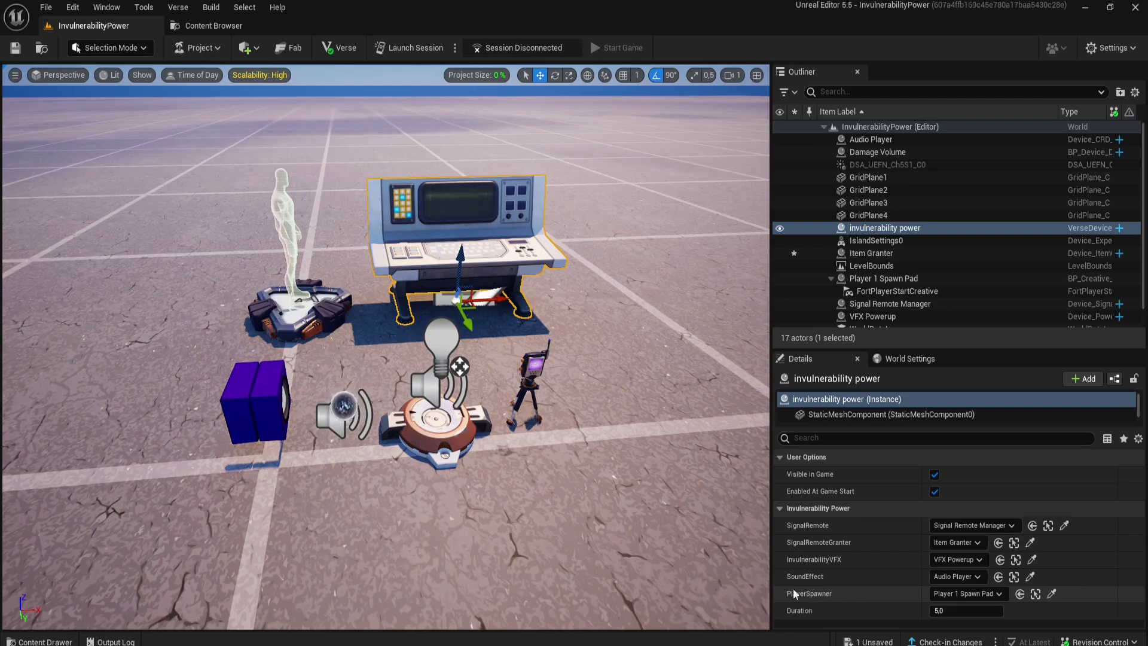
click(964, 605)
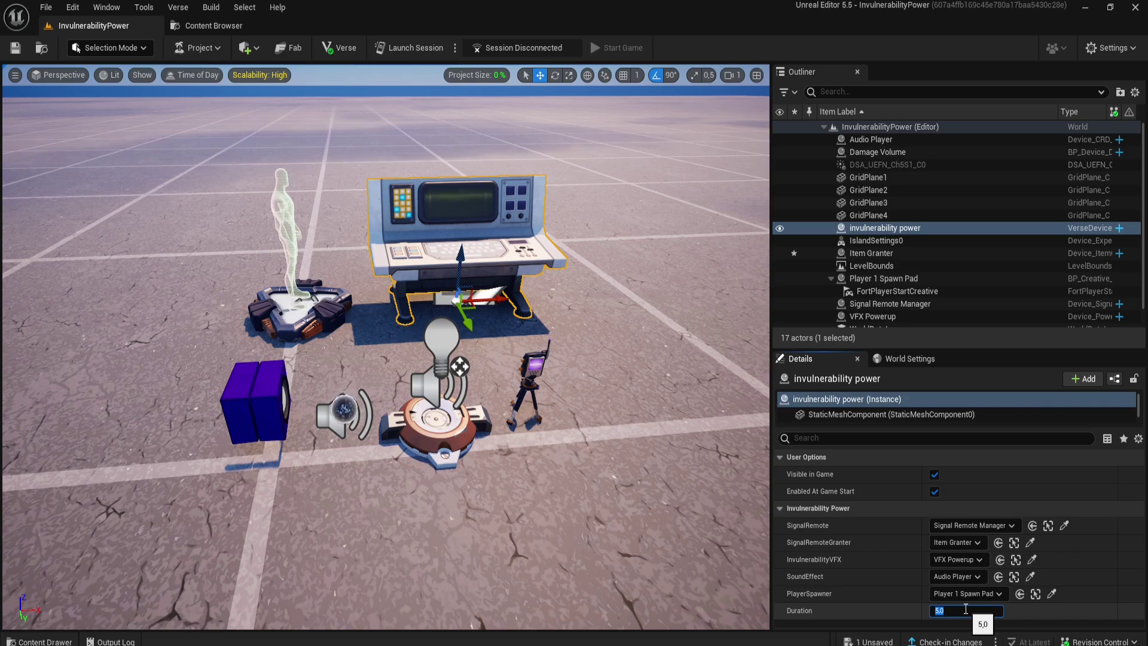
click(638, 484)
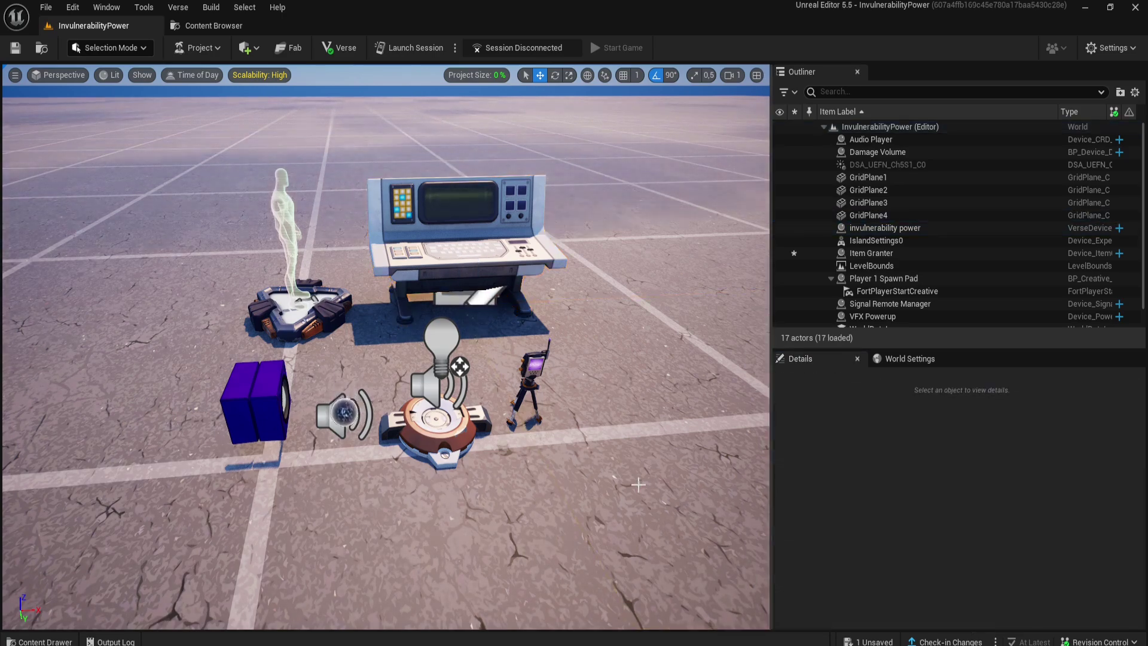
Open invulnerability_power.verse from the Verse Explorer in VS Code
click(177, 7)
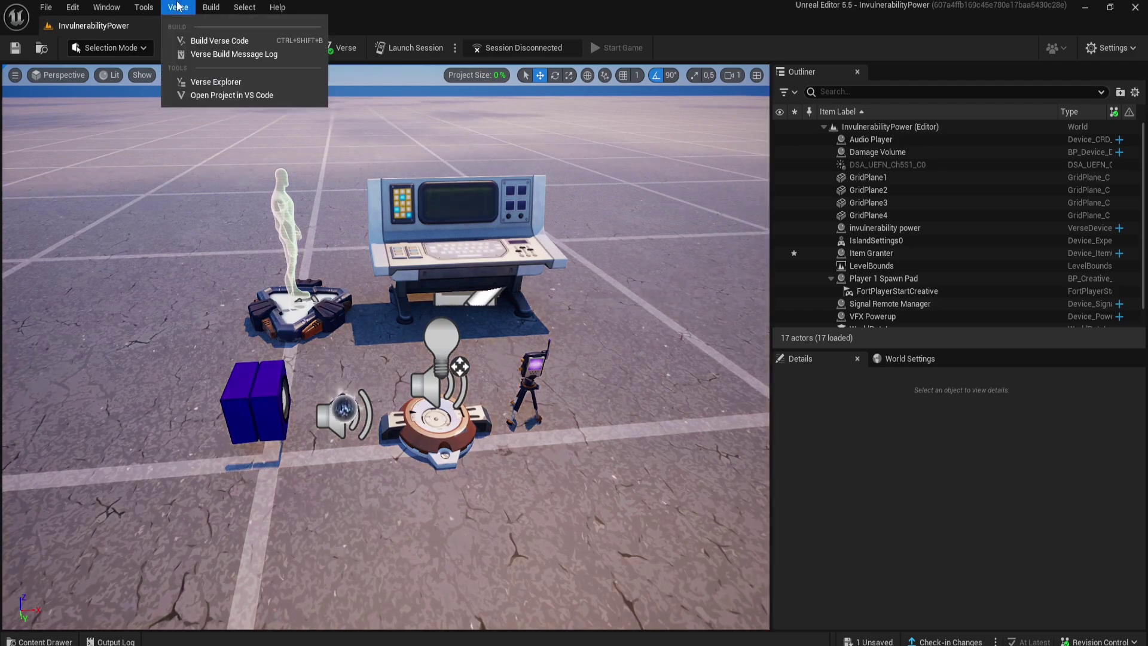
click(223, 84)
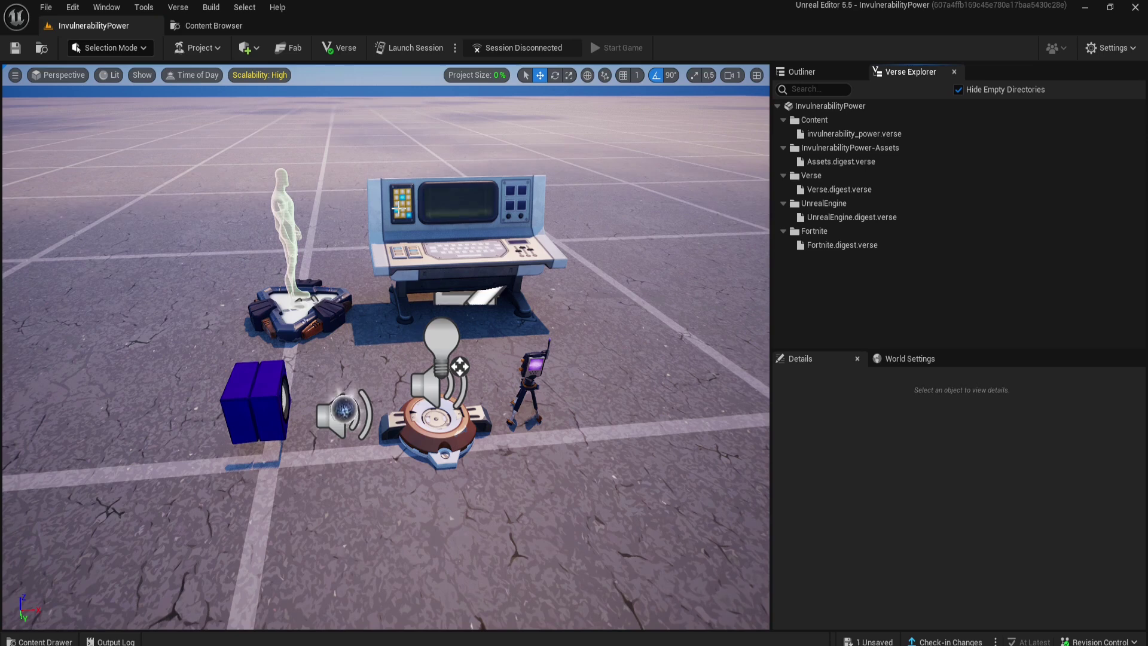
click(848, 135)
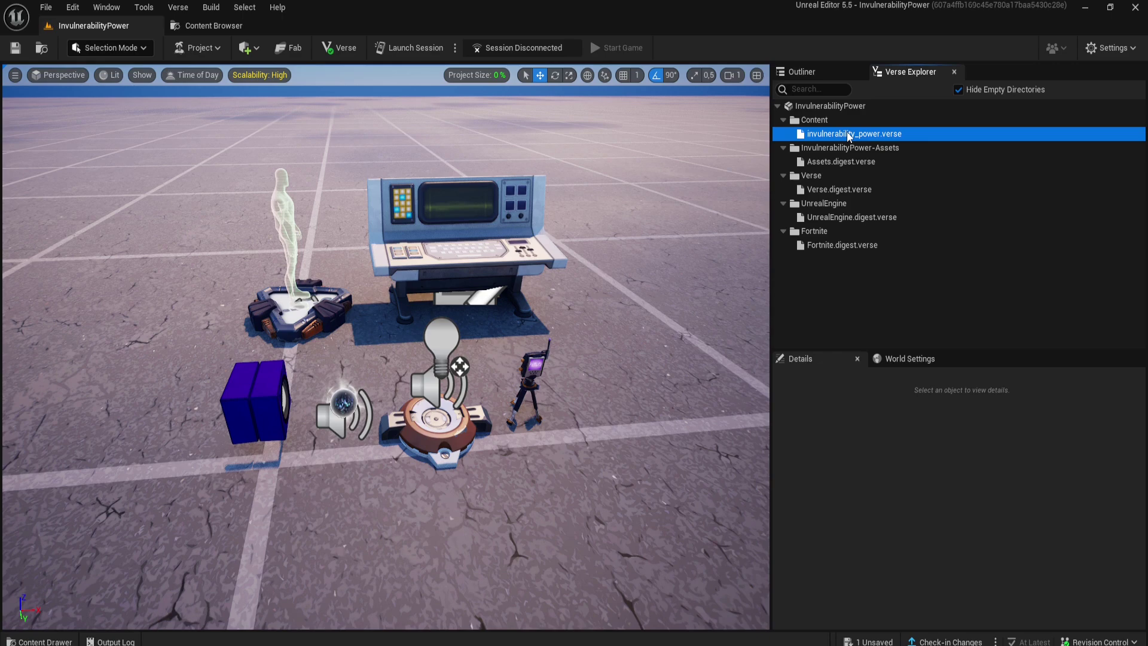
double_click(849, 137)
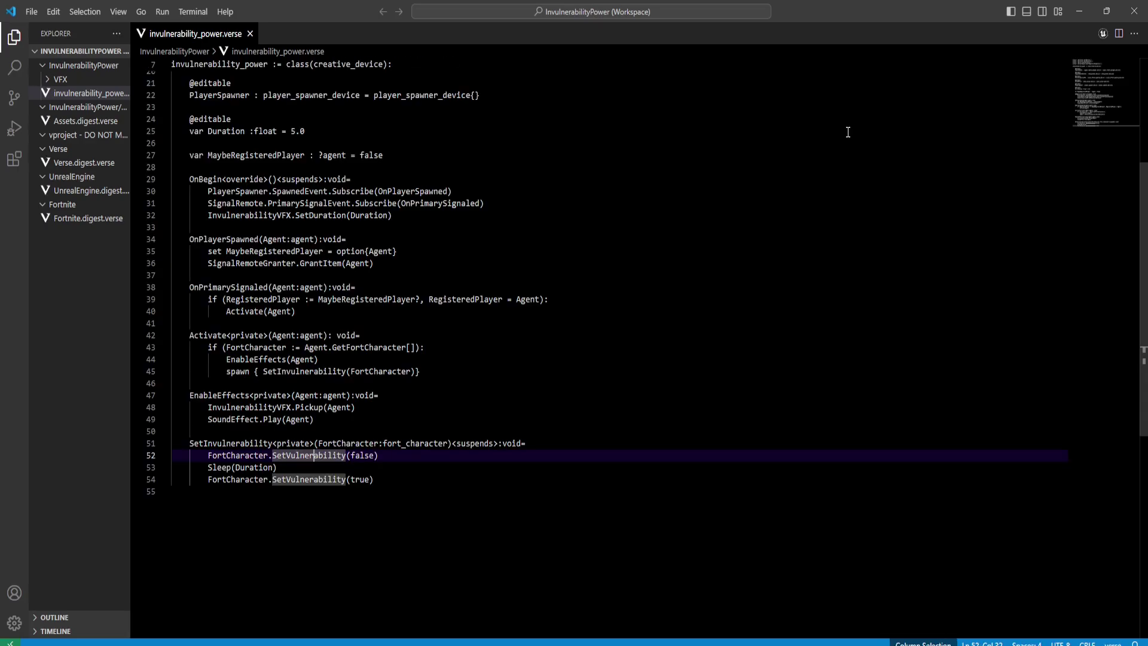
At the file's top, highlight the SignalRemote and SignalRemoteGranter editable fields
scroll(513, 257, up, 4)
scroll(512, 263, up, 3)
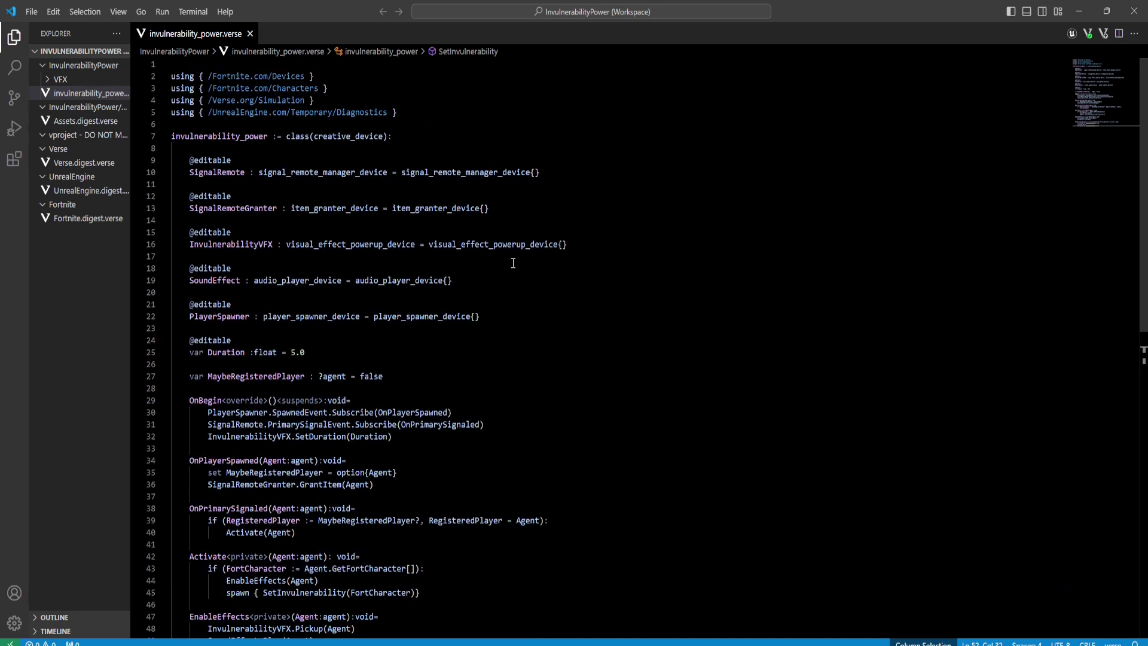
click(551, 174)
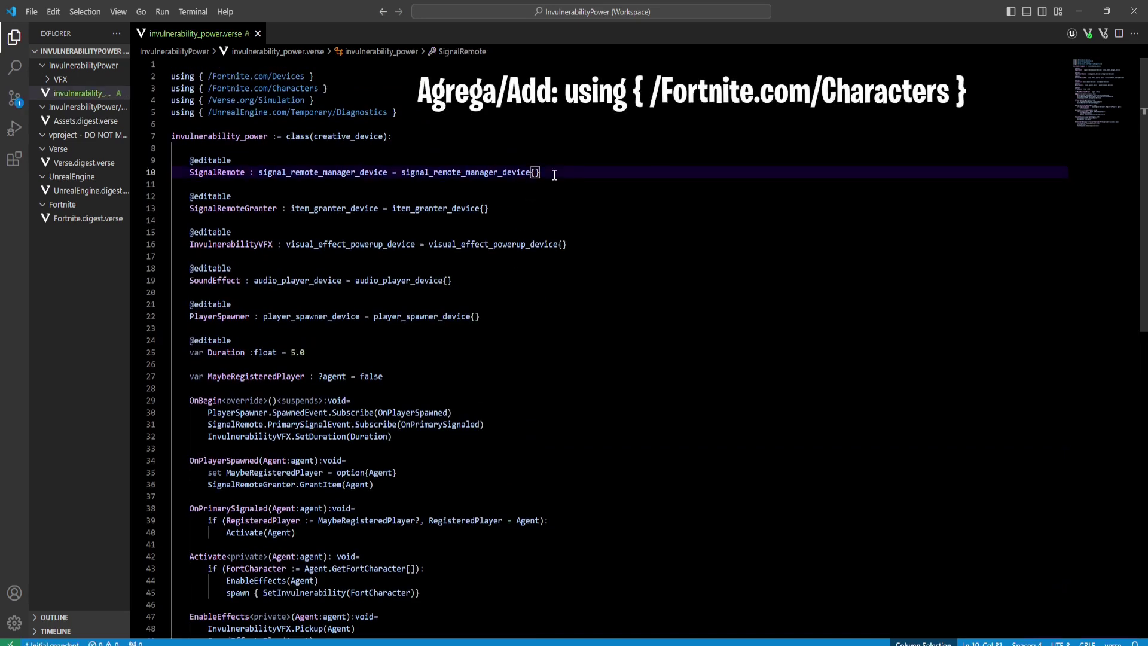
double_click(216, 174)
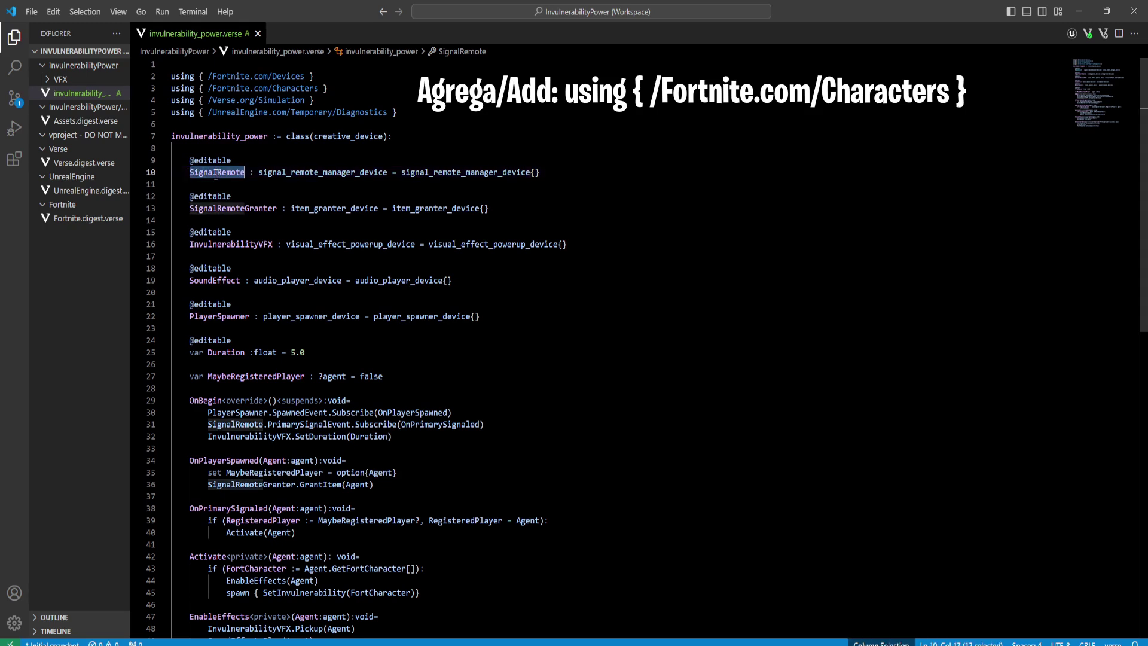
double_click(259, 210)
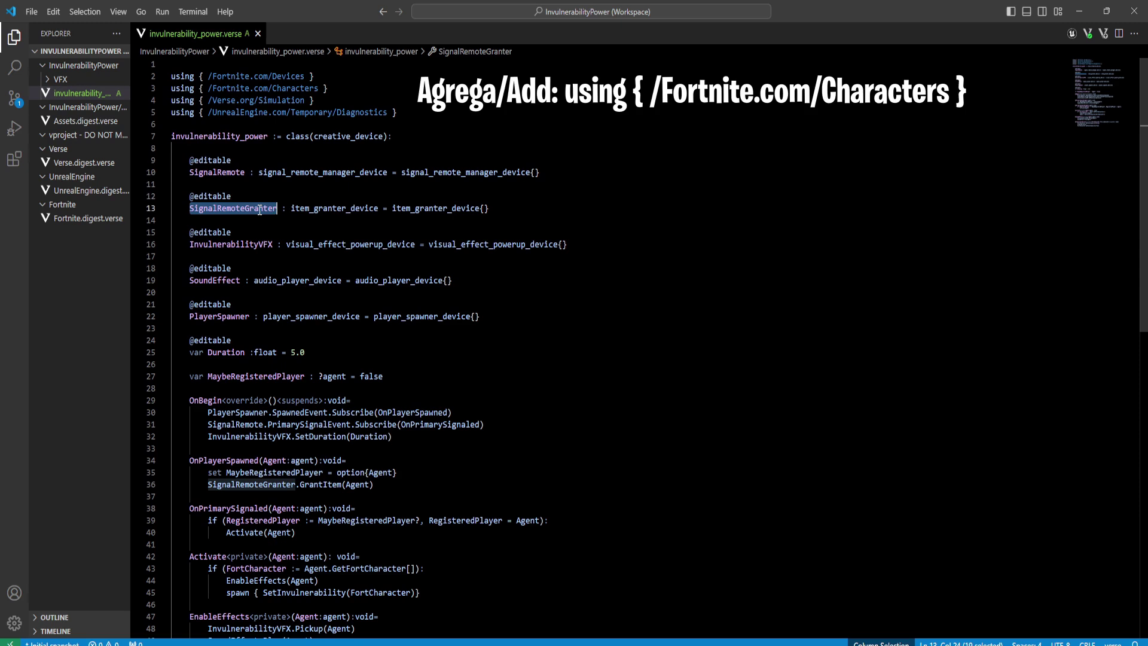
Highlight the visual_effect_powerup_device, audio_player_device and player_spawner_device types and the Duration variable
double_click(304, 241)
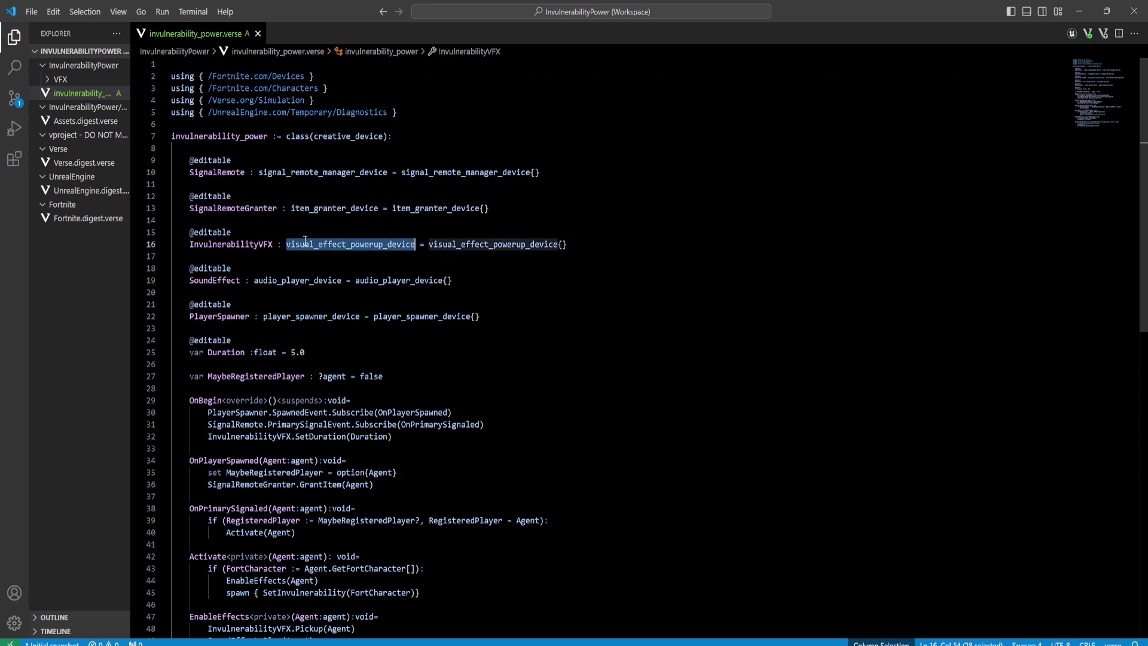
double_click(300, 282)
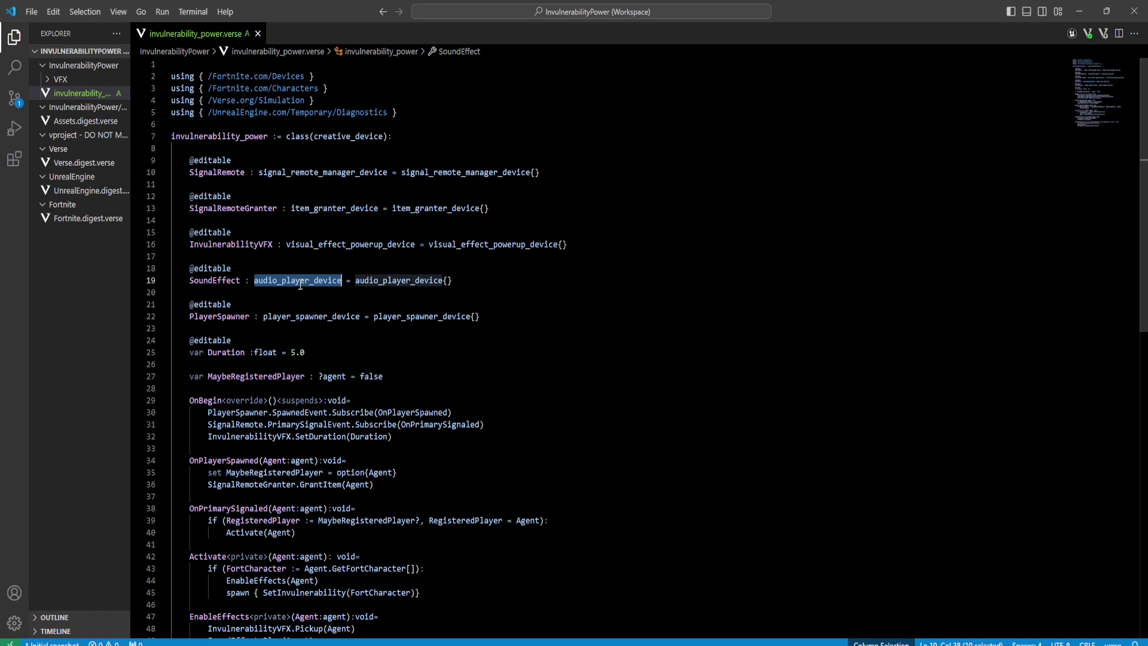
double_click(313, 315)
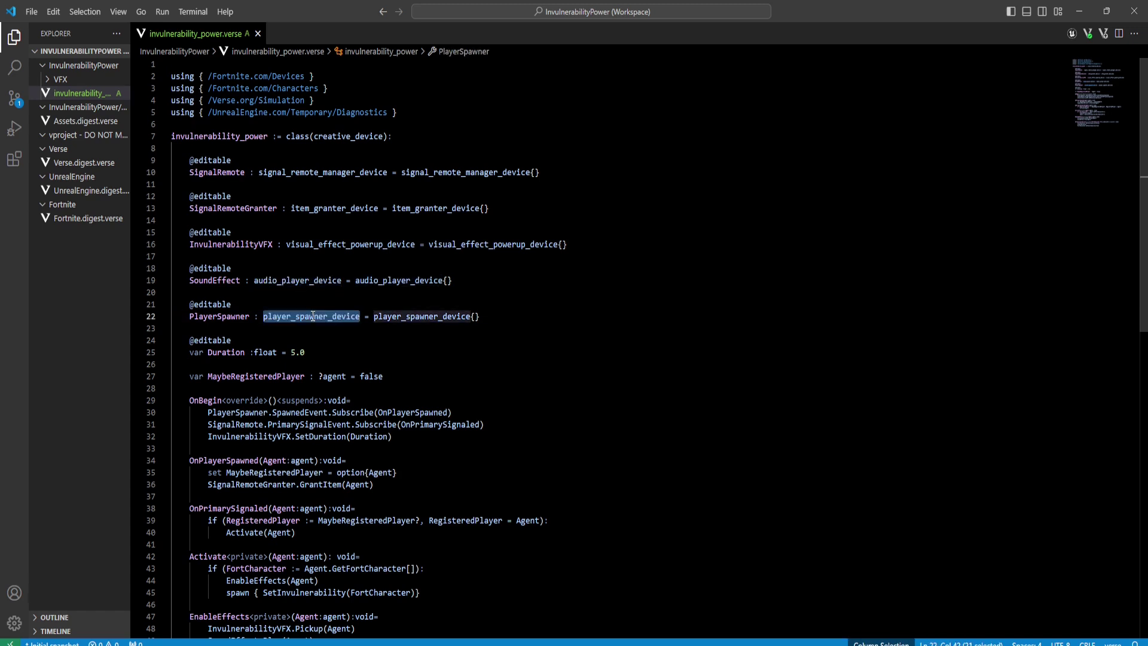
double_click(218, 352)
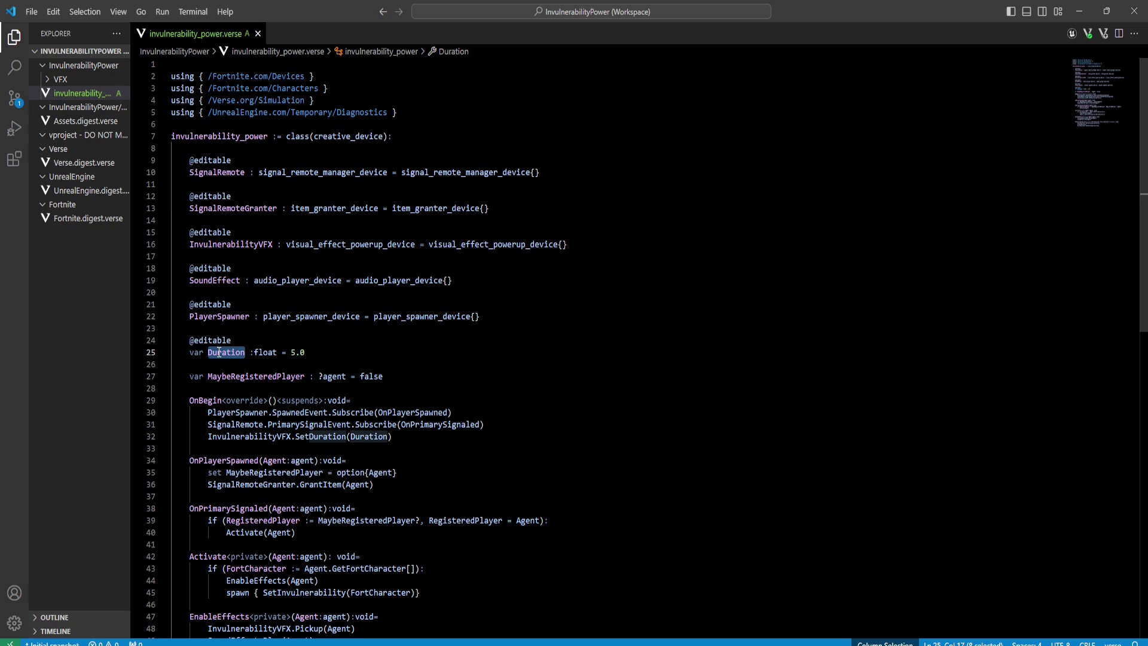
Highlight MaybeRegisteredPlayer uses and move down to the OnBegin function on line 29
double_click(271, 374)
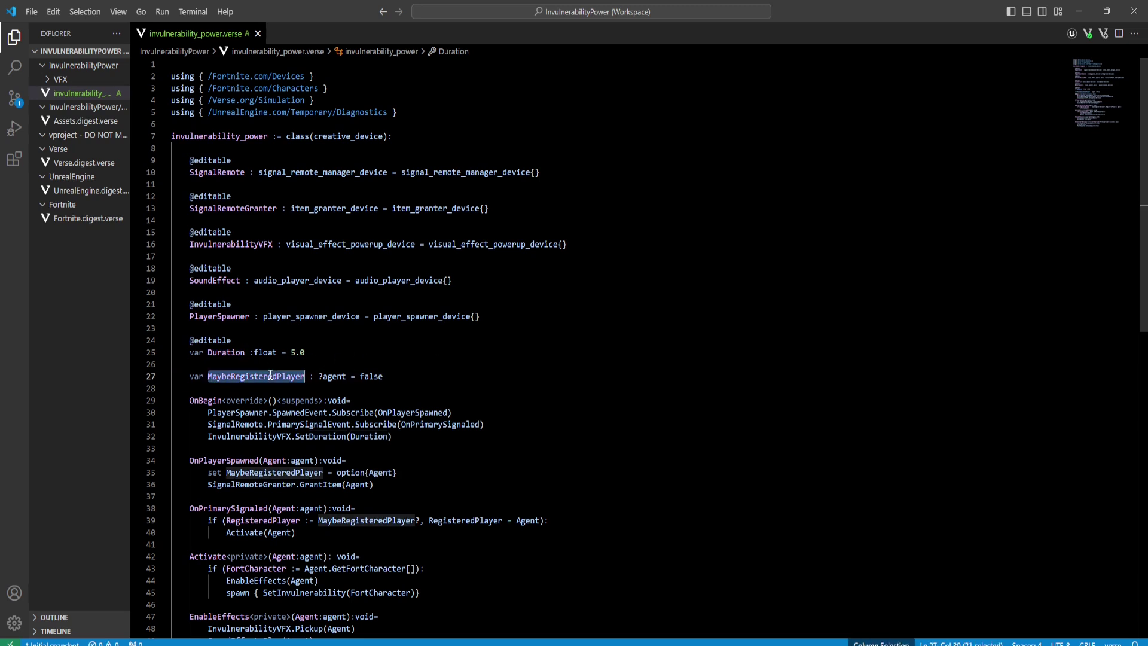
scroll(407, 302, down, 1)
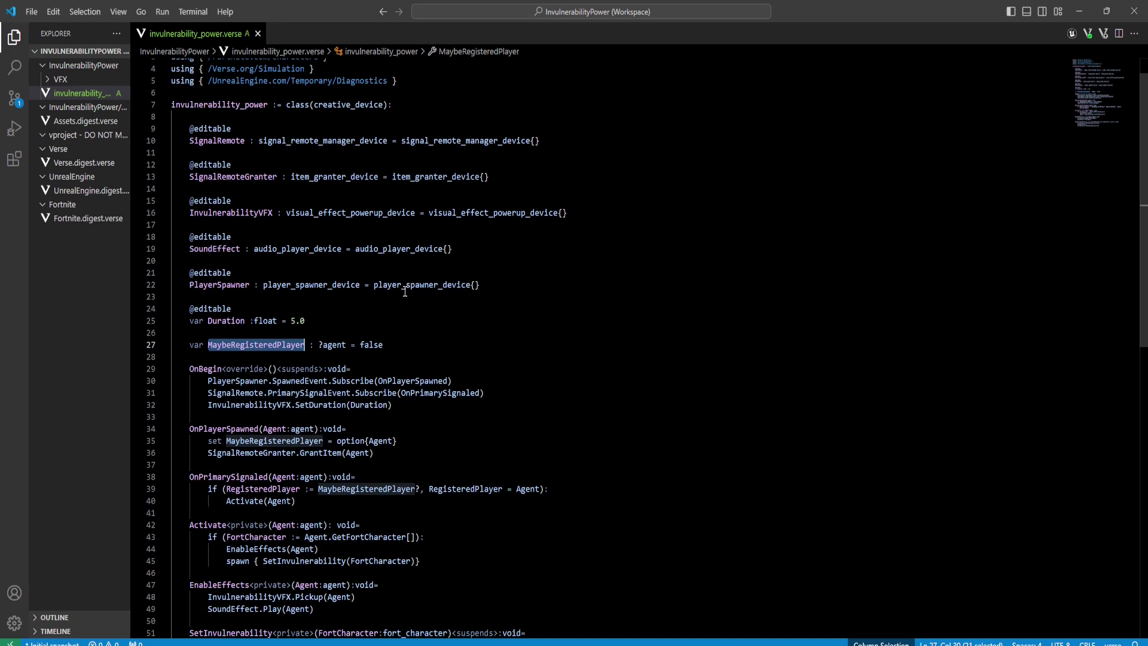
click(391, 369)
scroll(497, 335, down, 1)
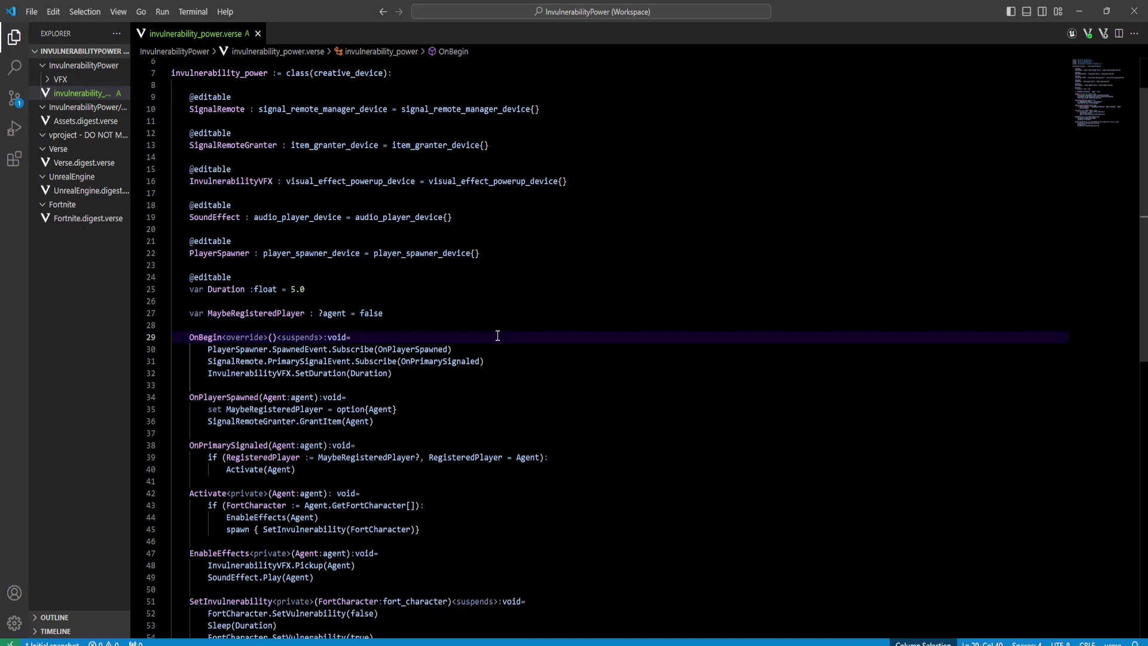
double_click(314, 349)
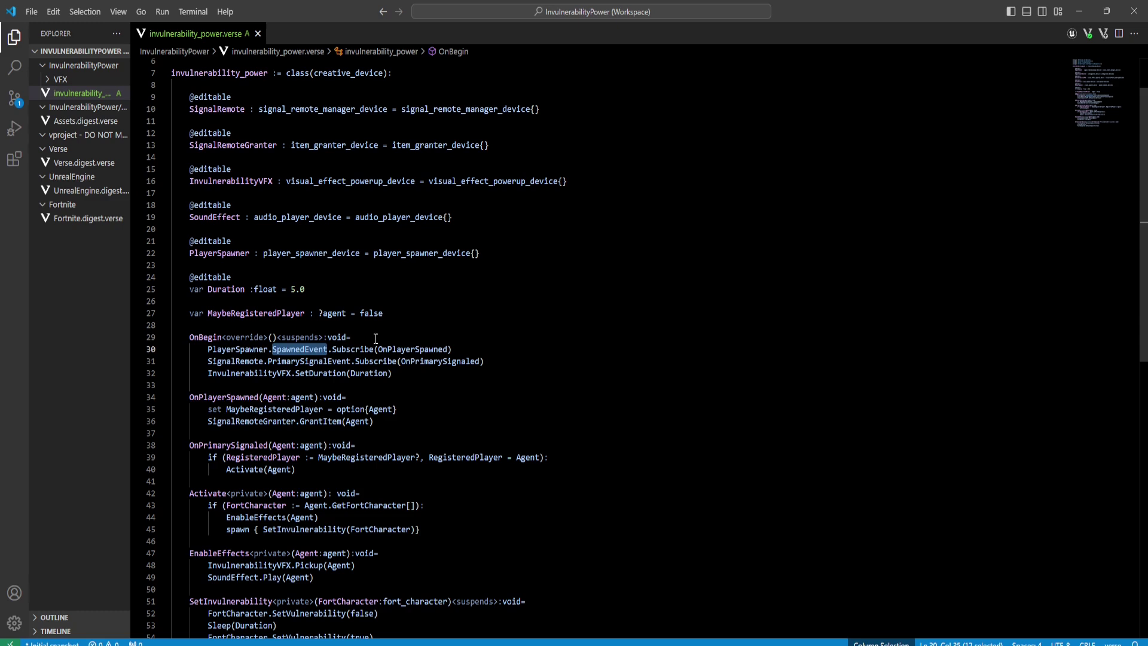
double_click(249, 349)
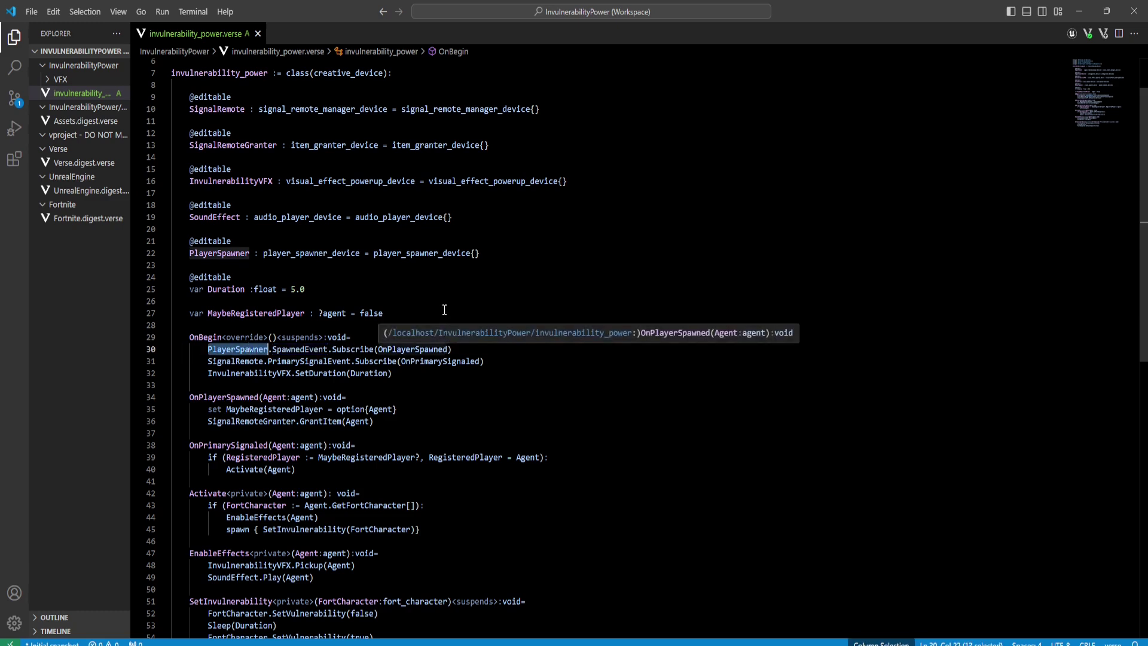
scroll(429, 287, down, 1)
double_click(417, 316)
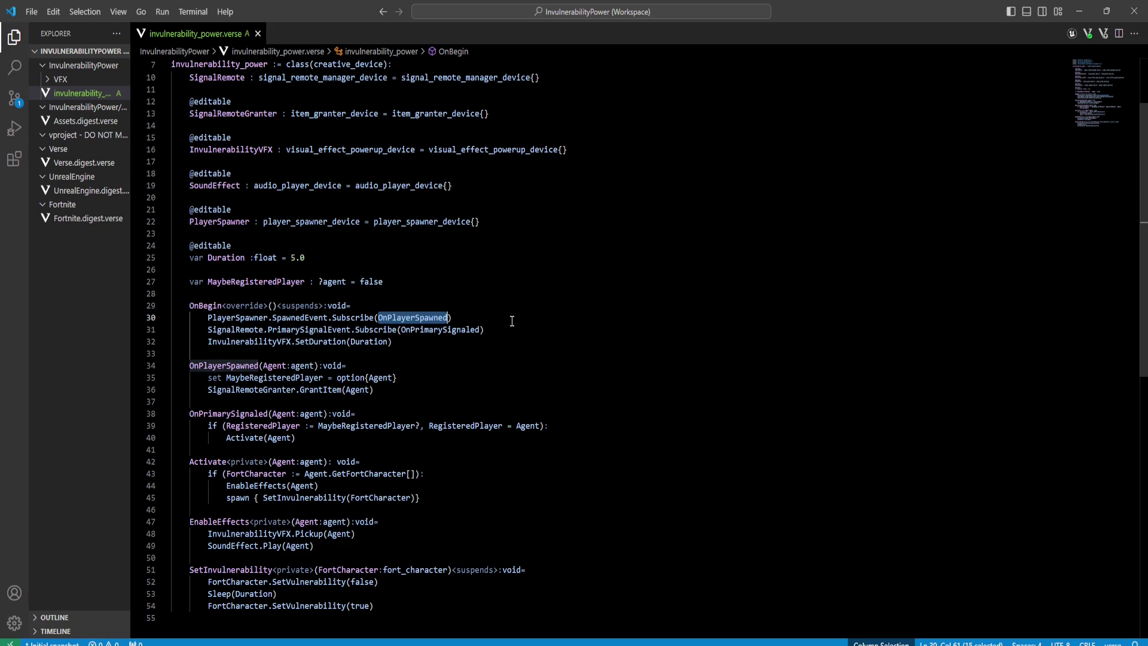
scroll(476, 277, down, 1)
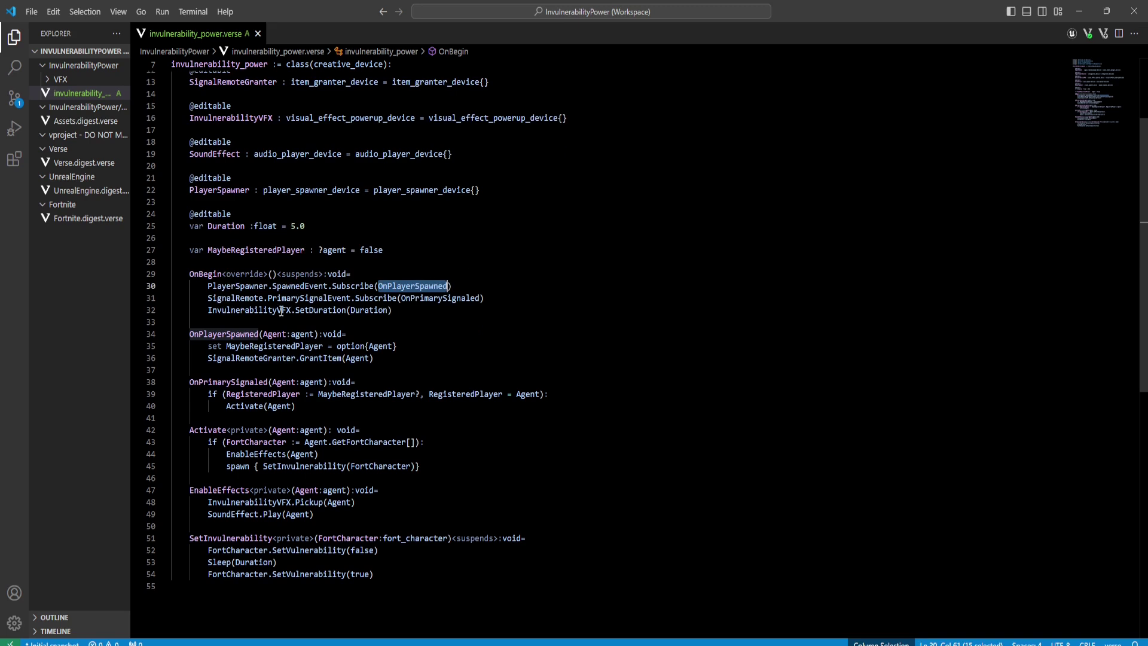
double_click(229, 300)
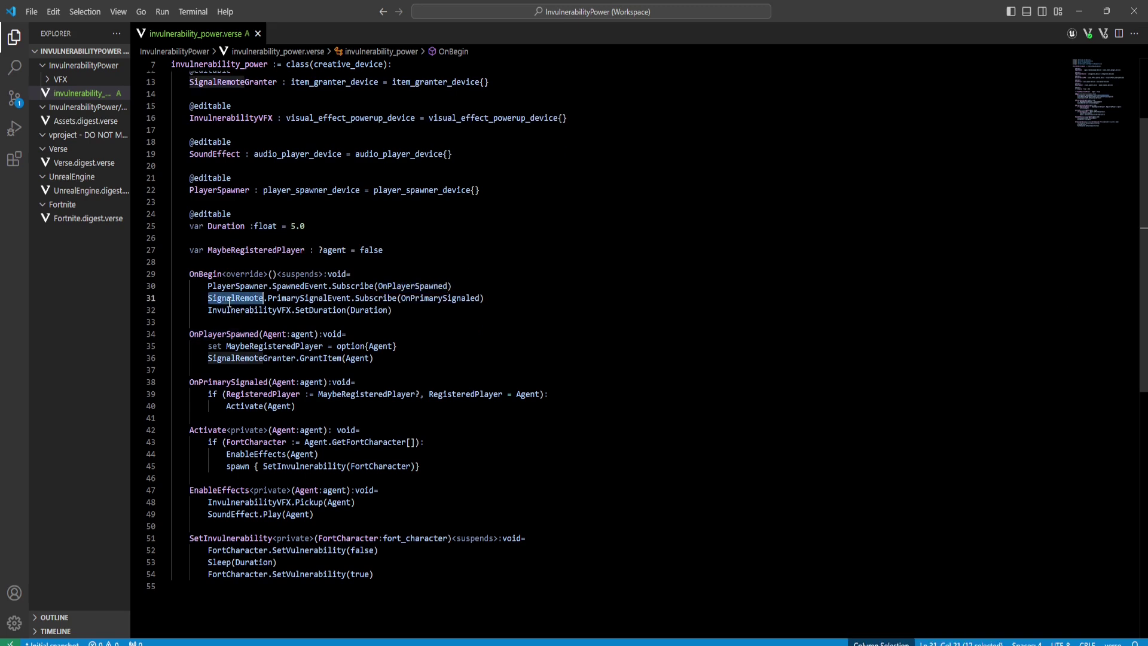
double_click(298, 300)
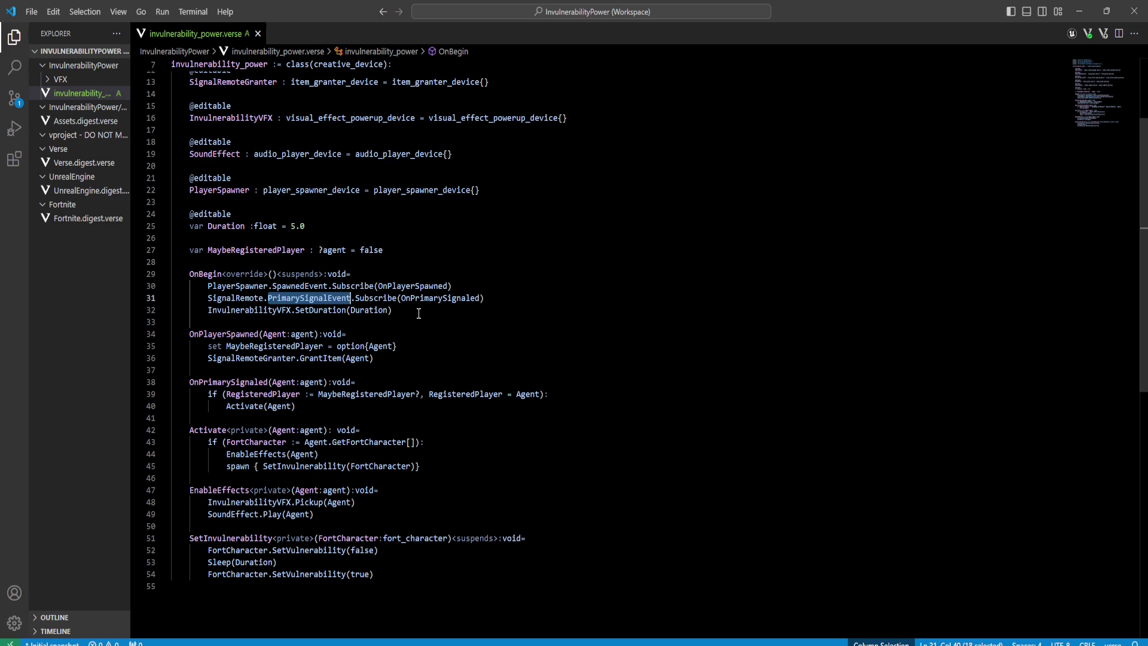
double_click(443, 299)
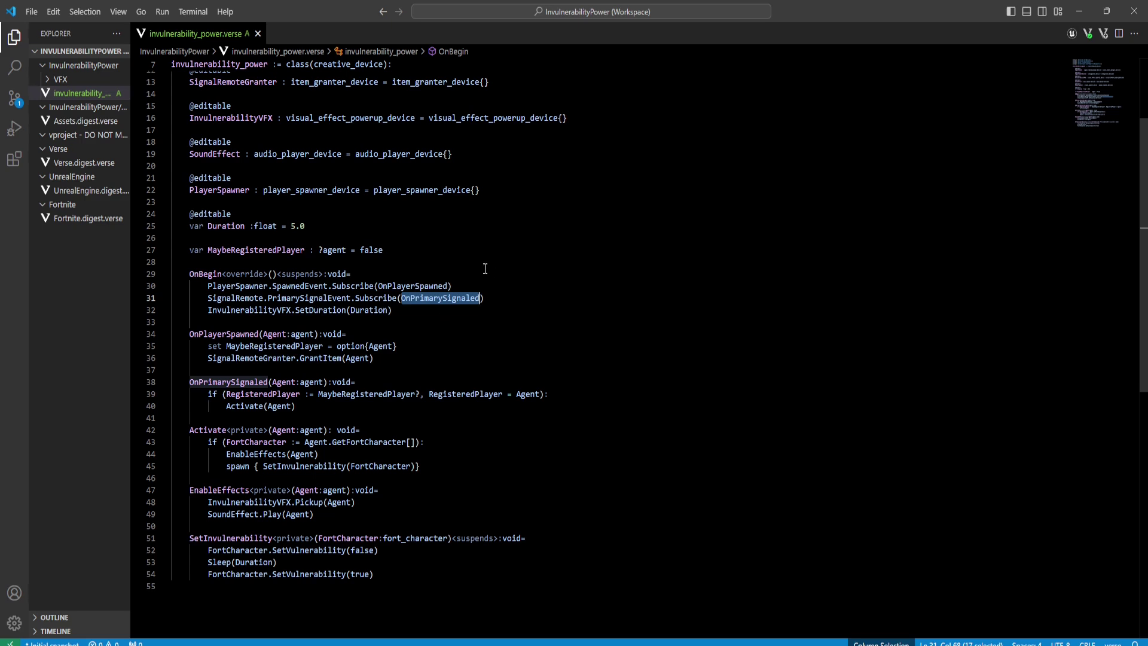
scroll(481, 269, down, 1)
click(402, 279)
click(456, 292)
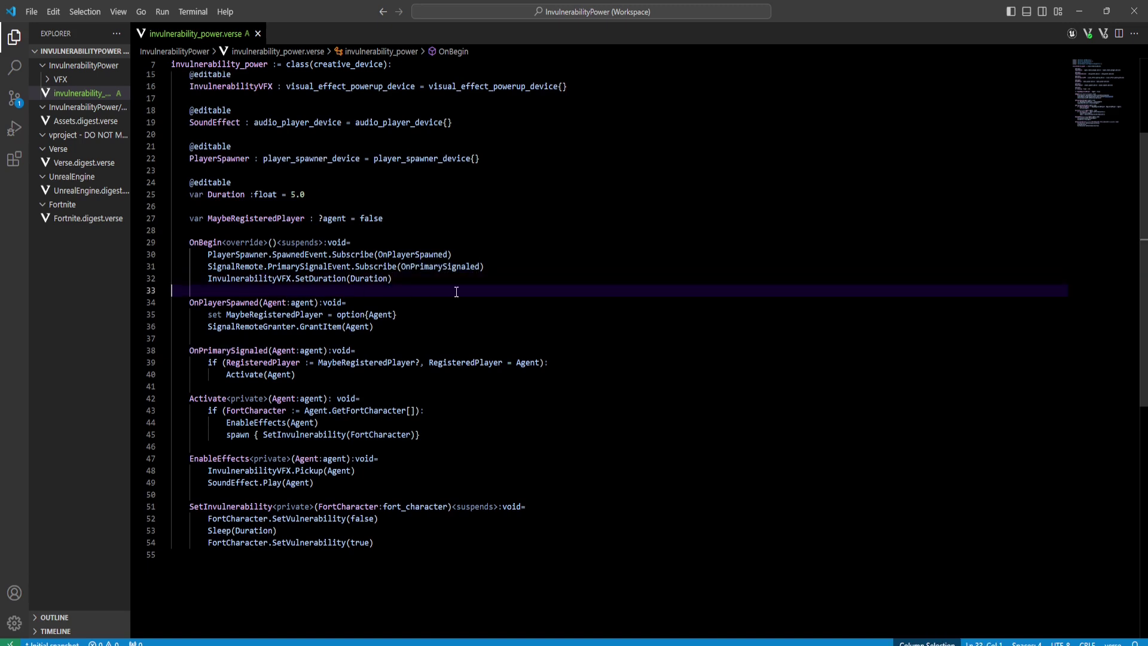
double_click(320, 279)
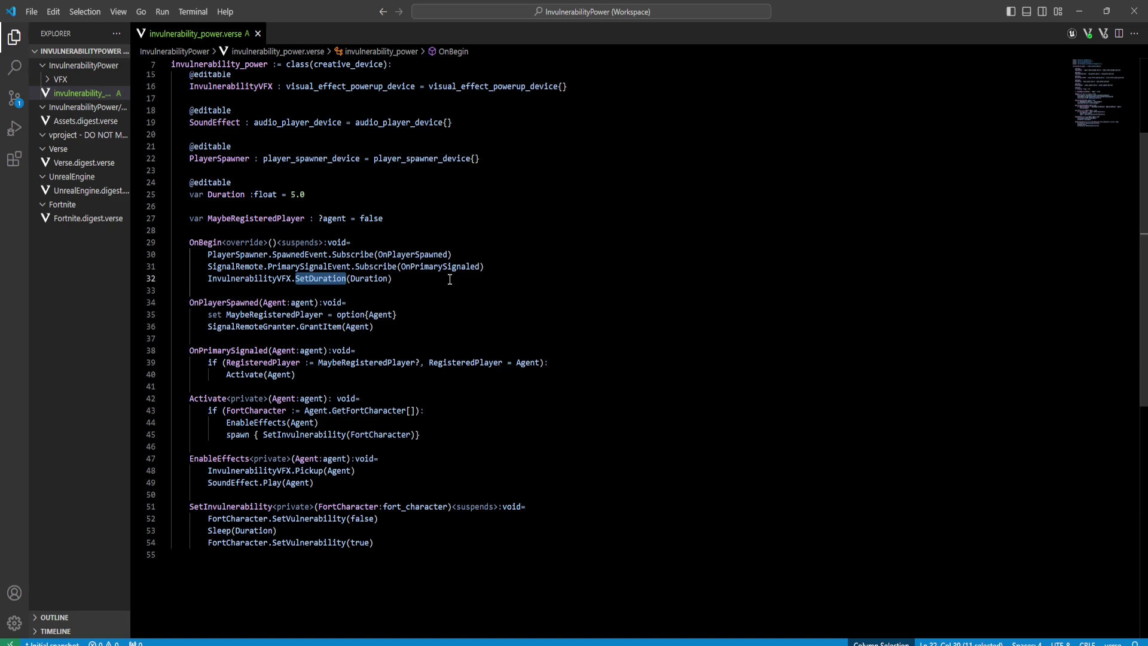
double_click(363, 279)
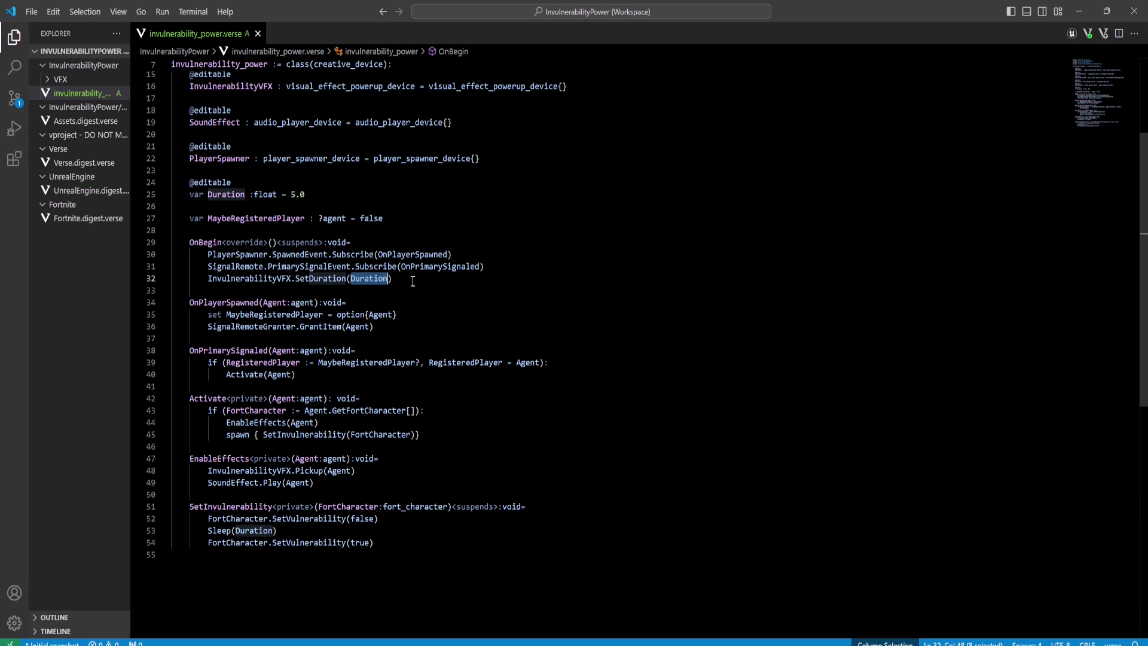
click(413, 281)
scroll(407, 278, down, 1)
double_click(237, 272)
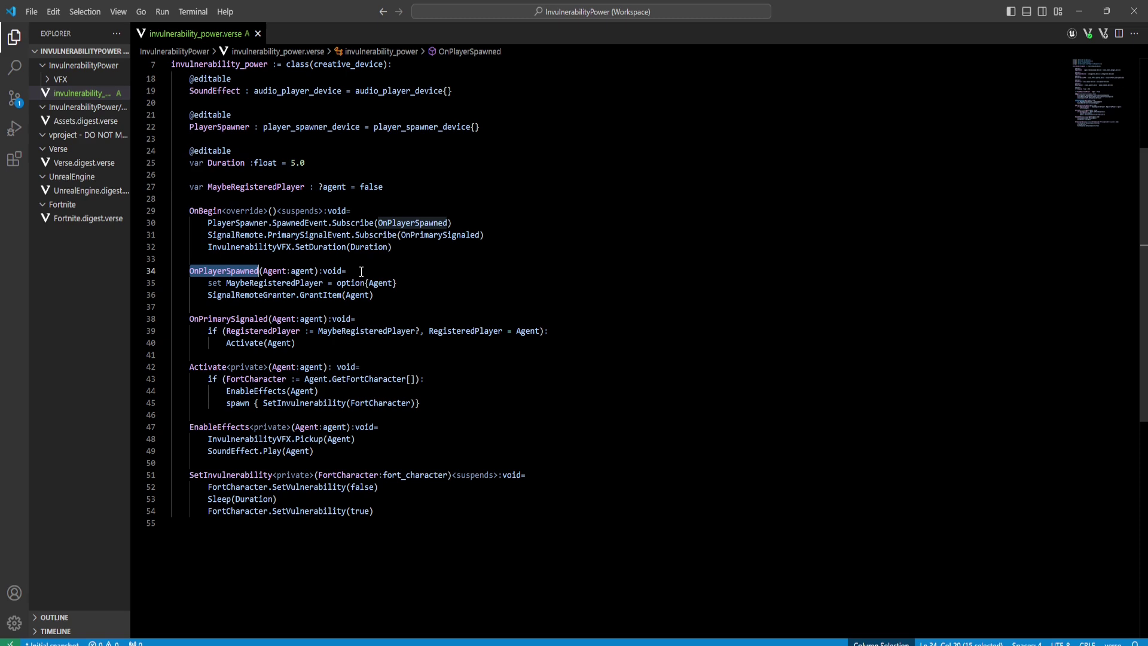
double_click(270, 285)
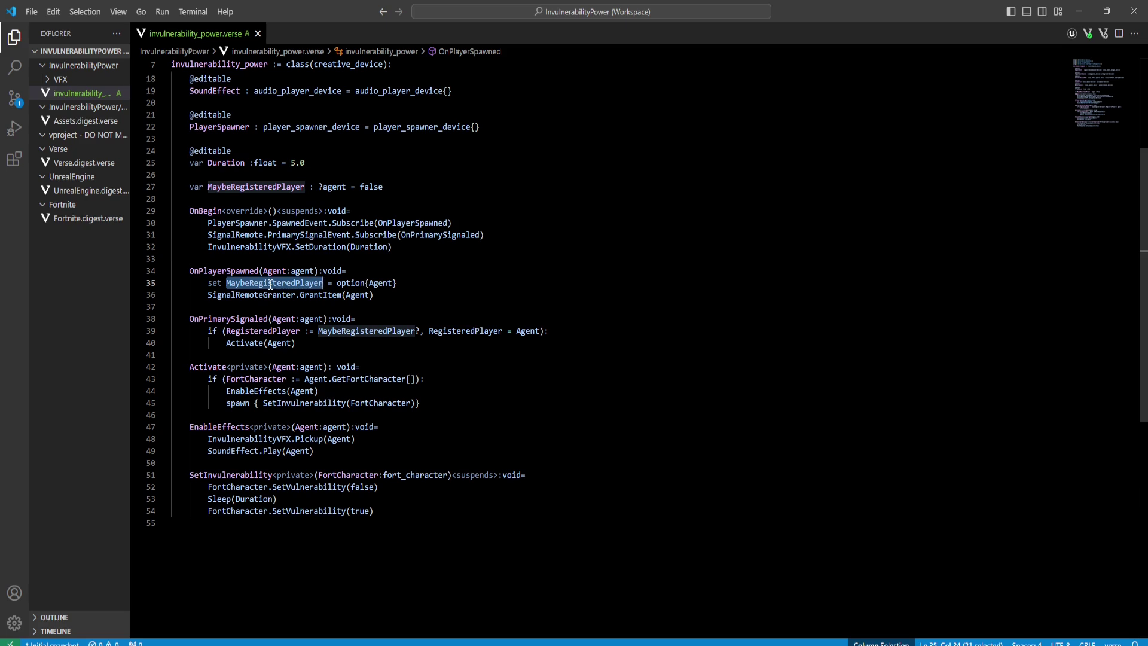
mouse_move(272, 285)
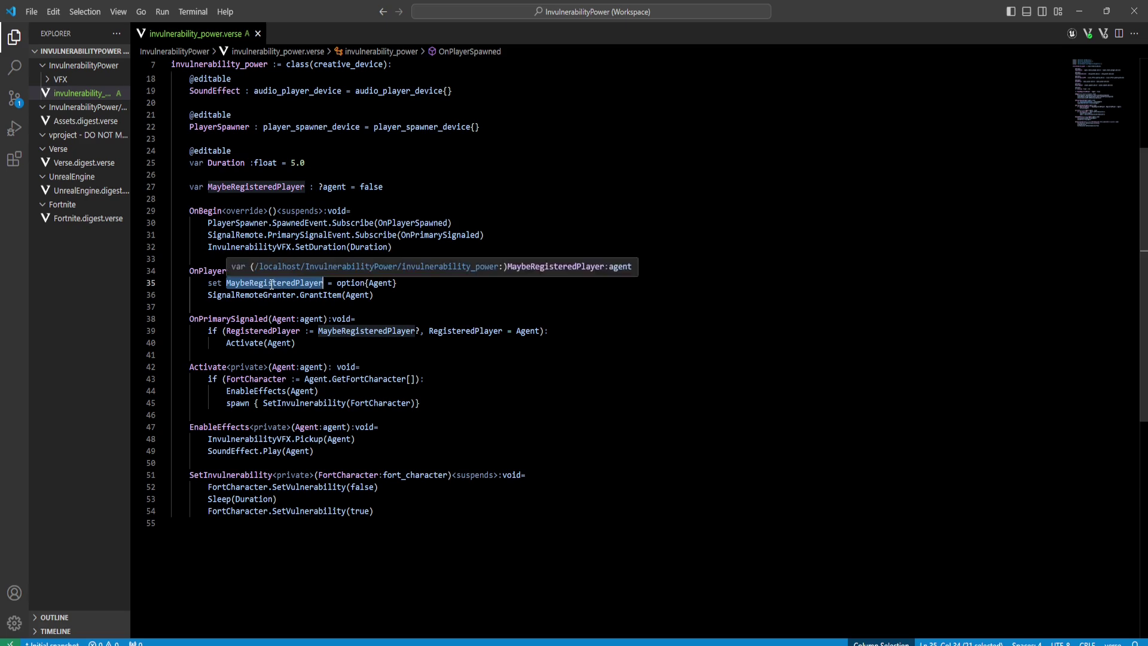
click(389, 294)
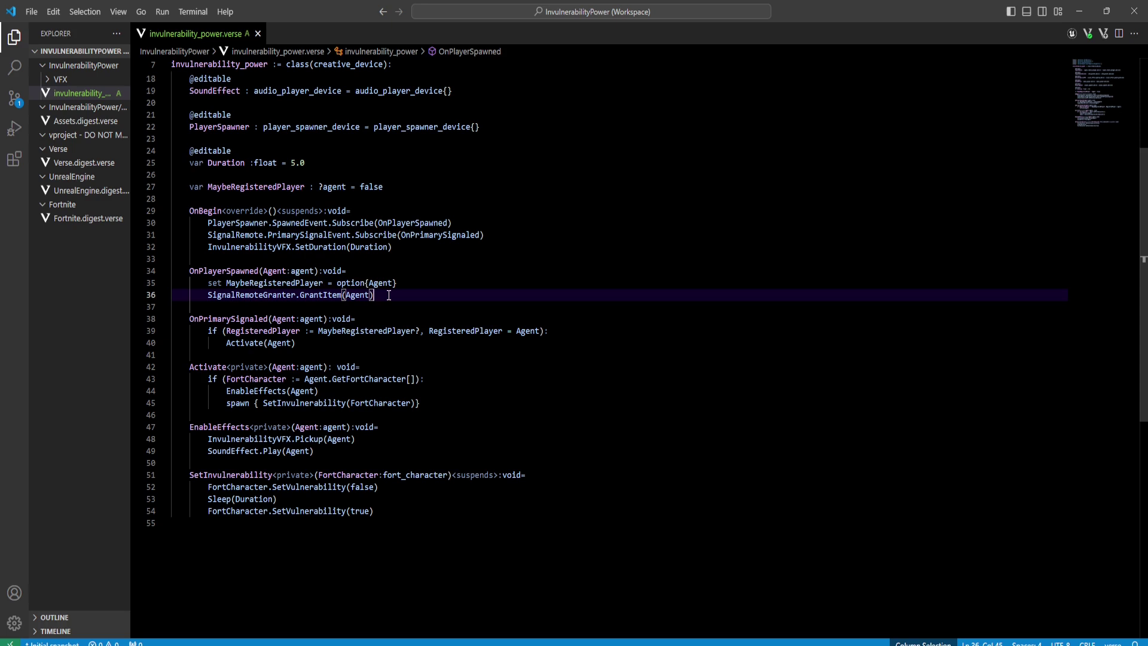
scroll(418, 281, down, 1)
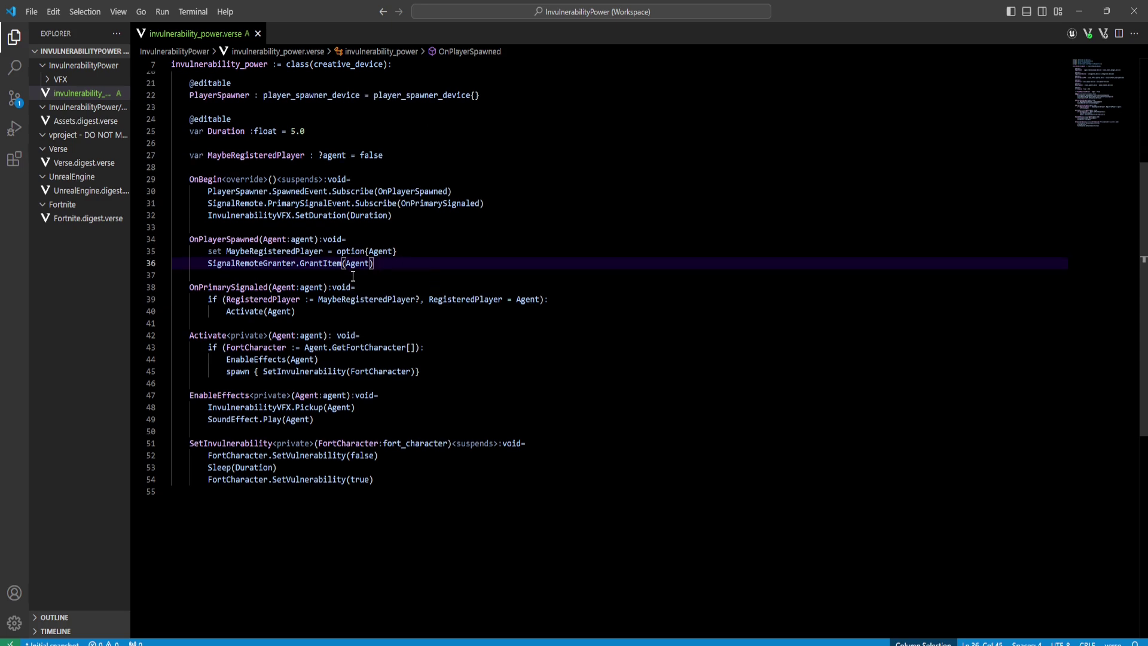
click(264, 288)
double_click(264, 288)
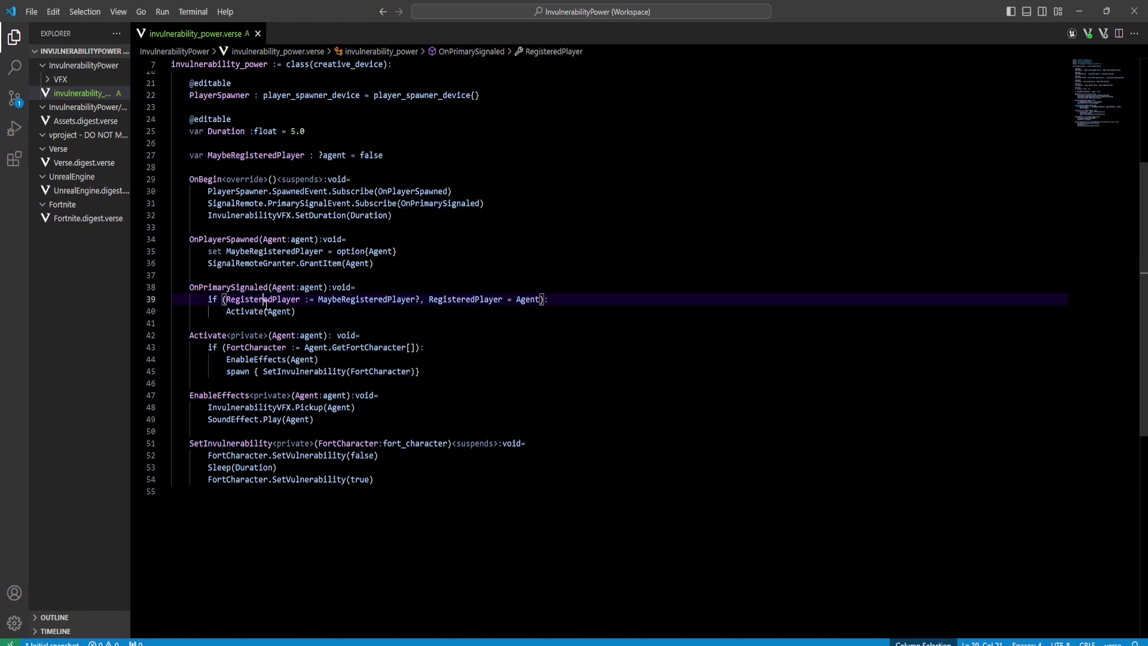
double_click(269, 299)
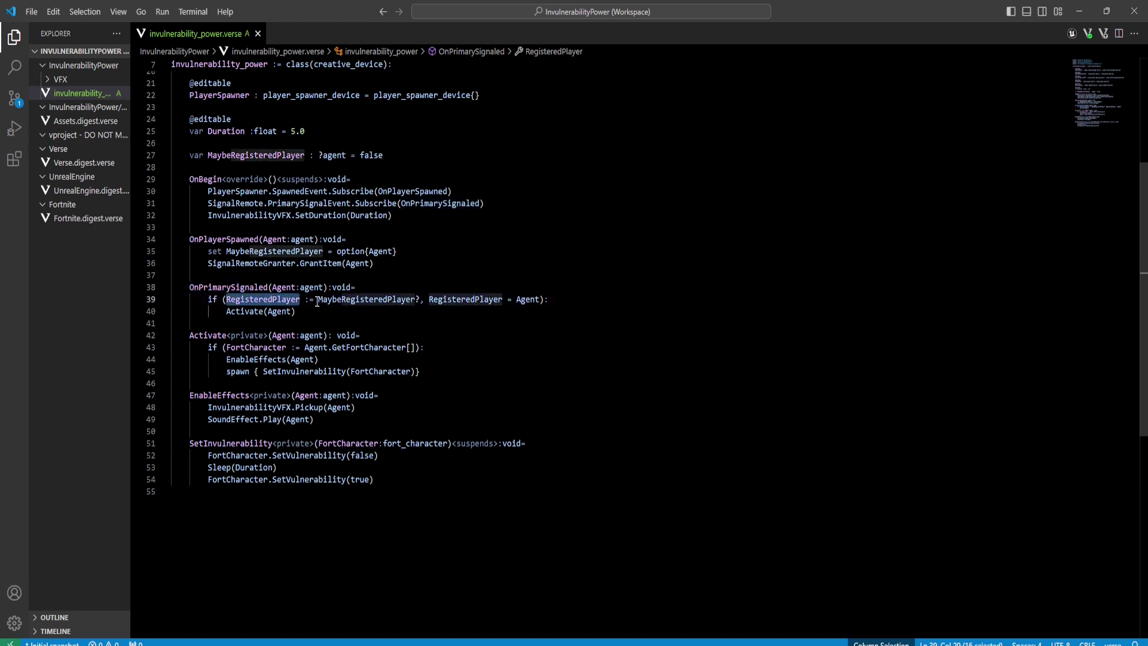
double_click(385, 299)
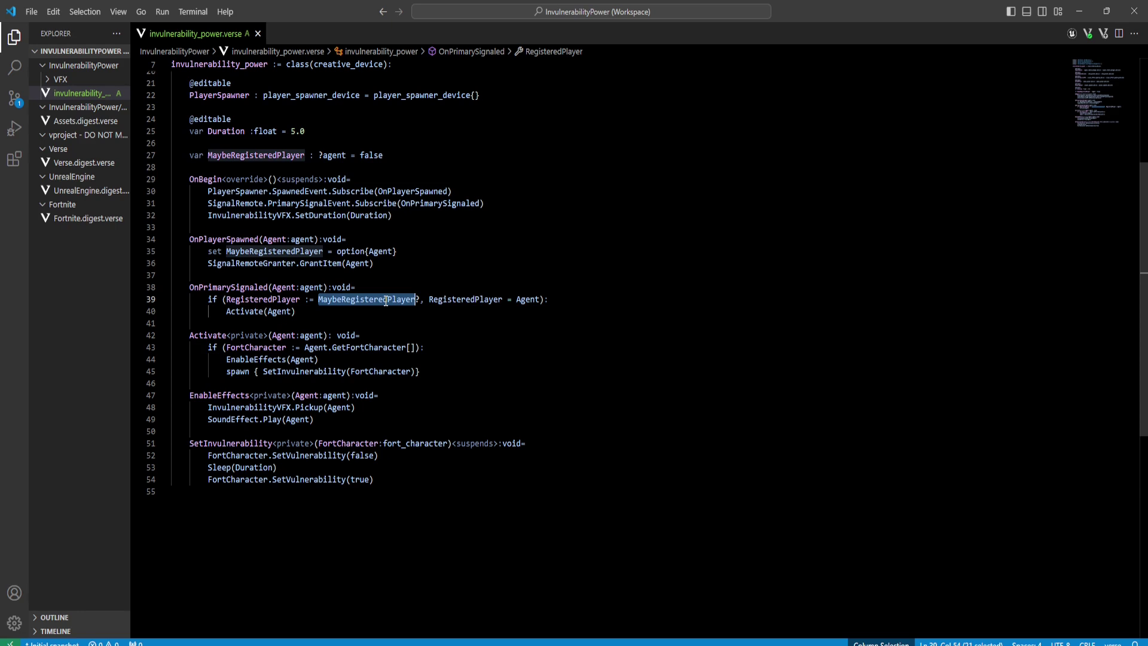
double_click(438, 298)
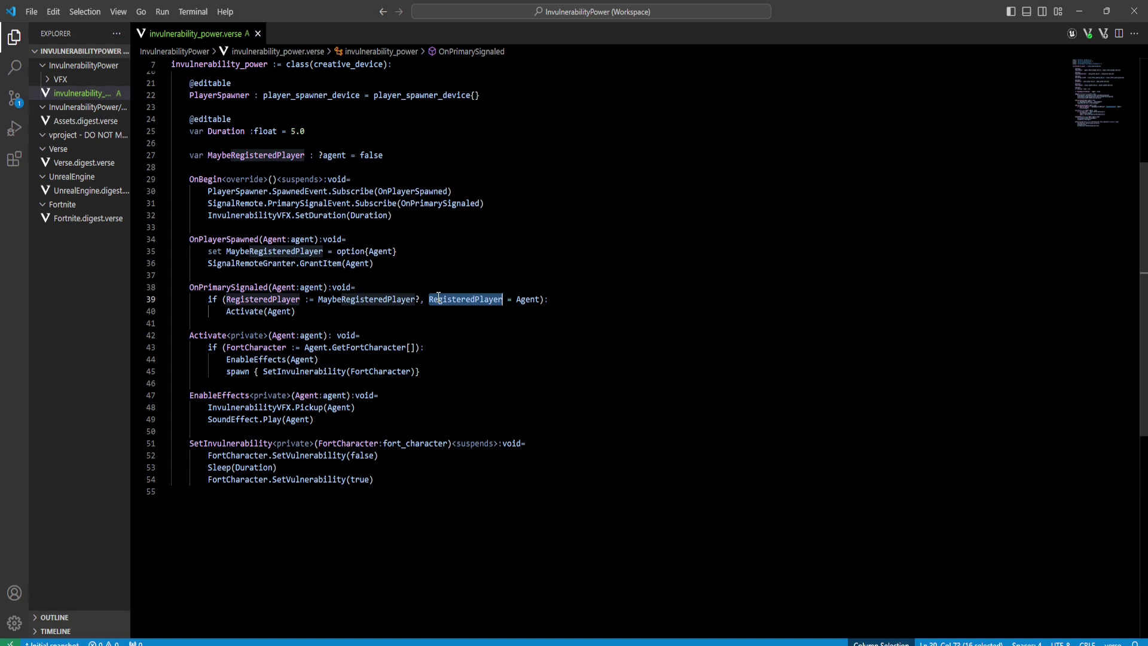
click(566, 303)
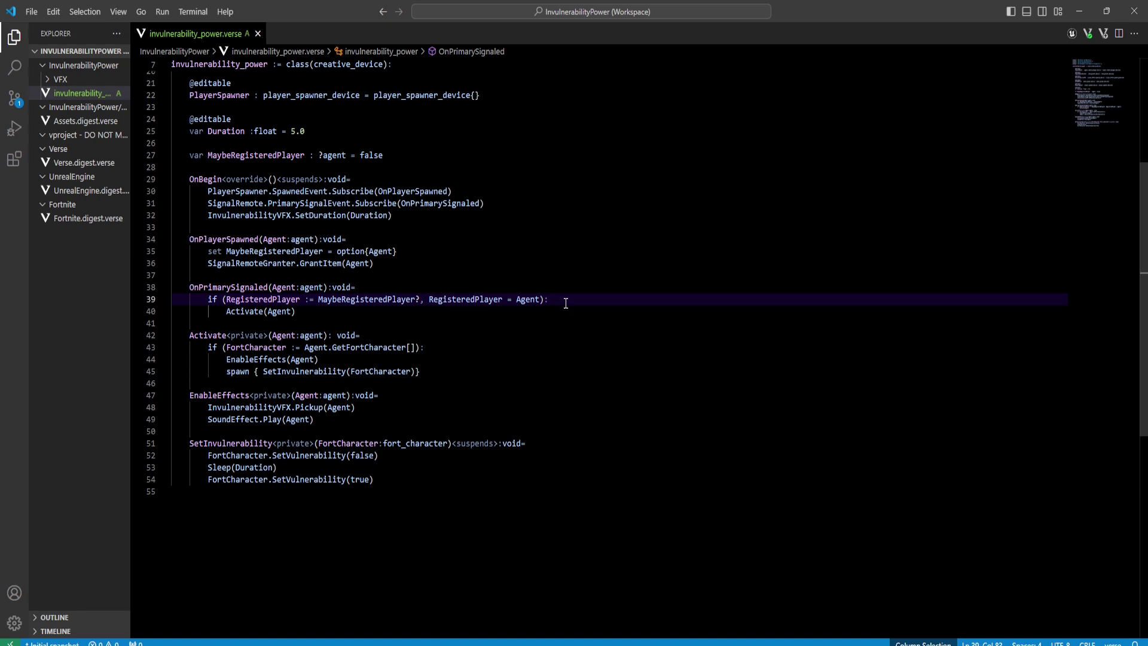
double_click(248, 310)
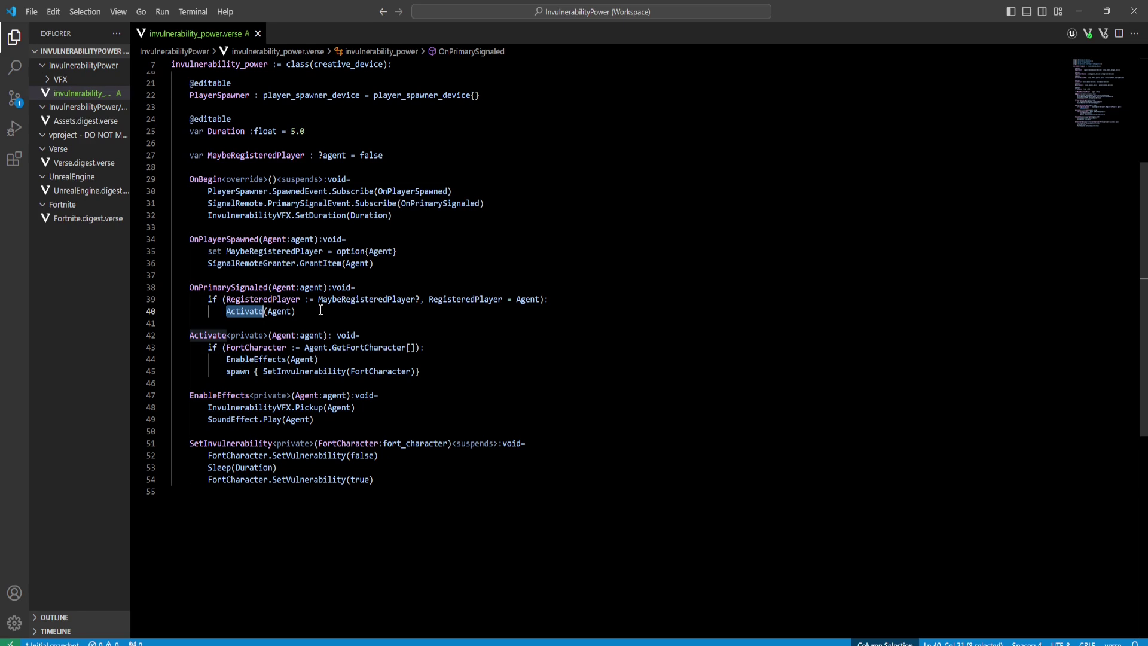
double_click(213, 338)
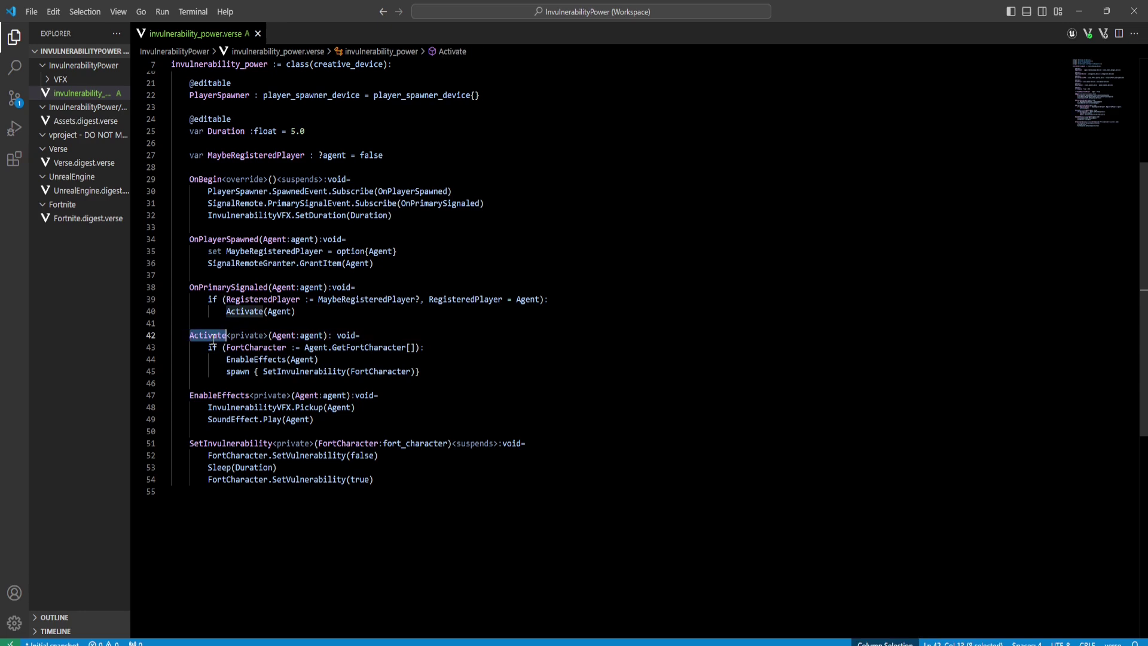
Highlight Activate's GetFortCharacter call, EnableEffects call and spawned SetInvulnerability
double_click(366, 348)
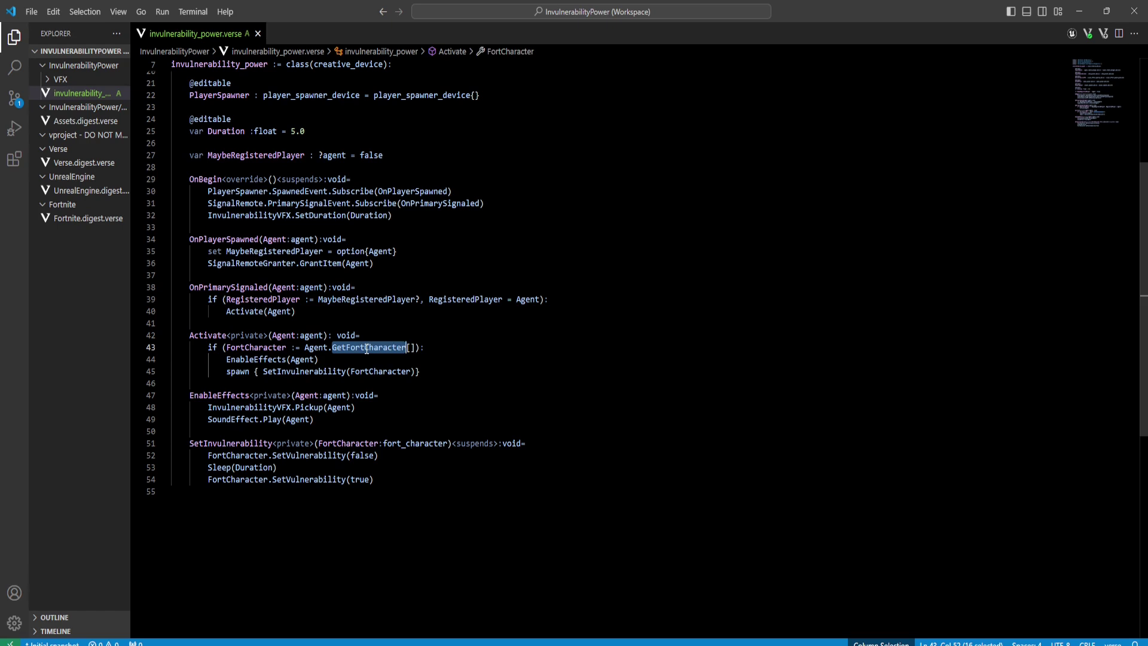
double_click(259, 358)
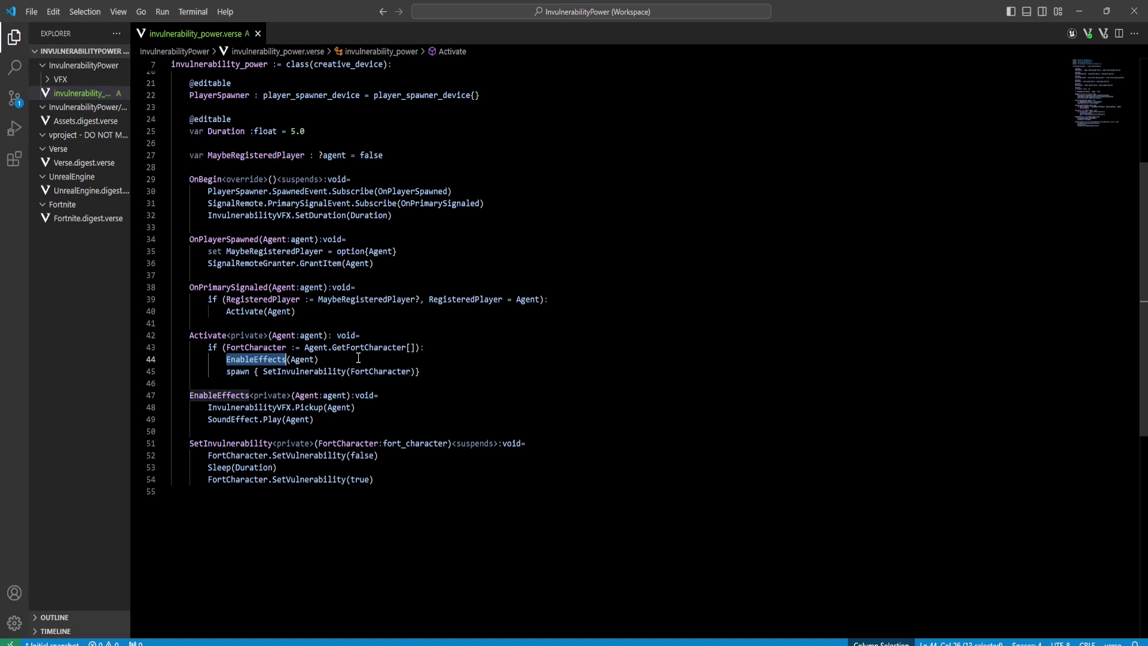
double_click(240, 371)
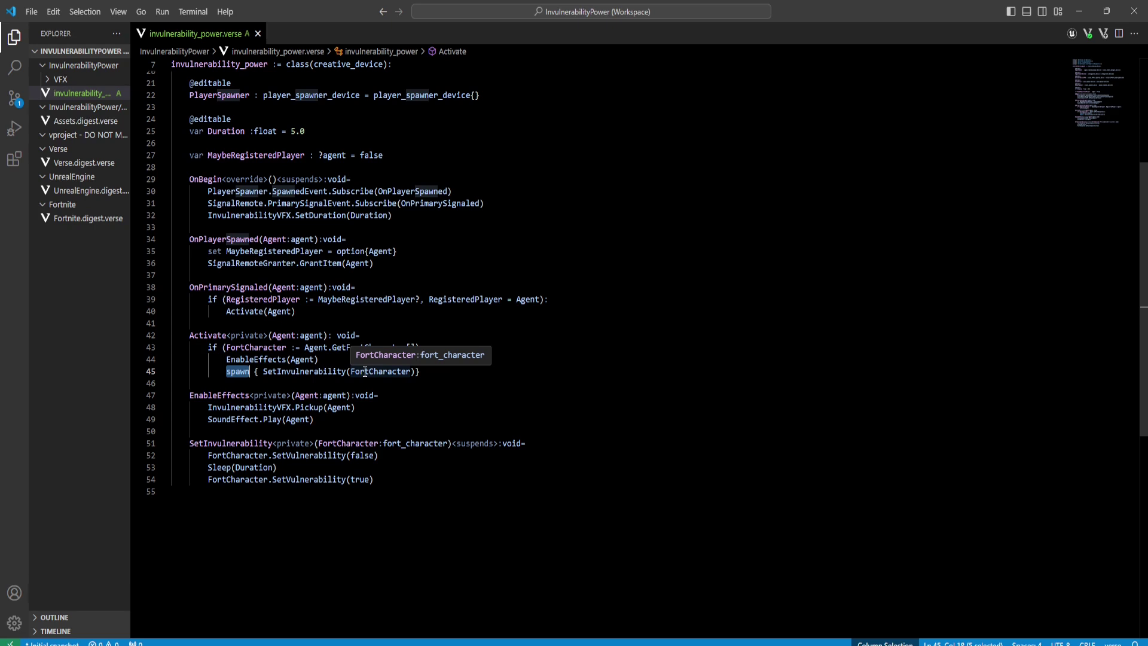
Review EnableEffects' VFX Pickup and SoundEffect.Play lines and SetInvulnerability's suspends effect
double_click(242, 395)
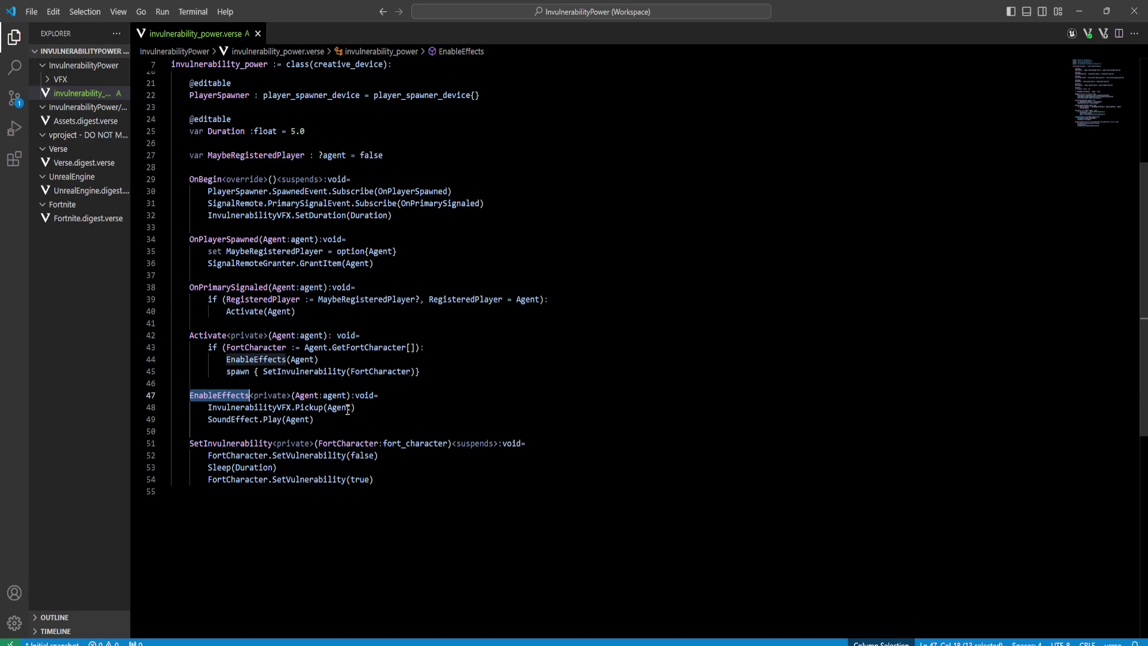
click(363, 409)
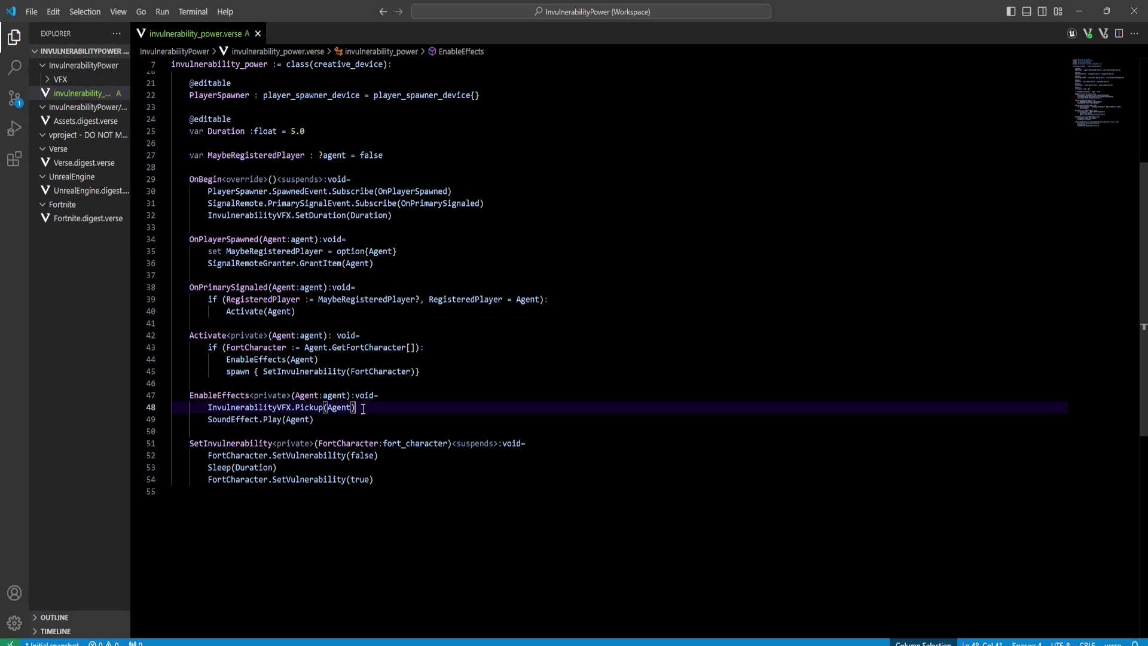
click(328, 422)
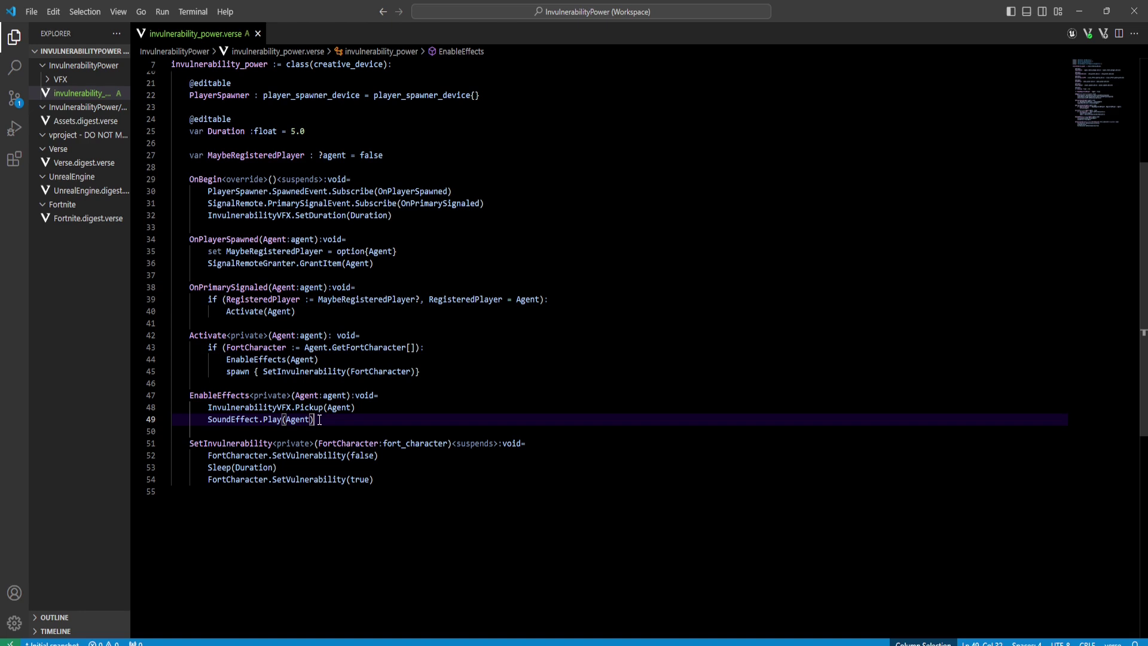
scroll(320, 419, down, 1)
double_click(475, 411)
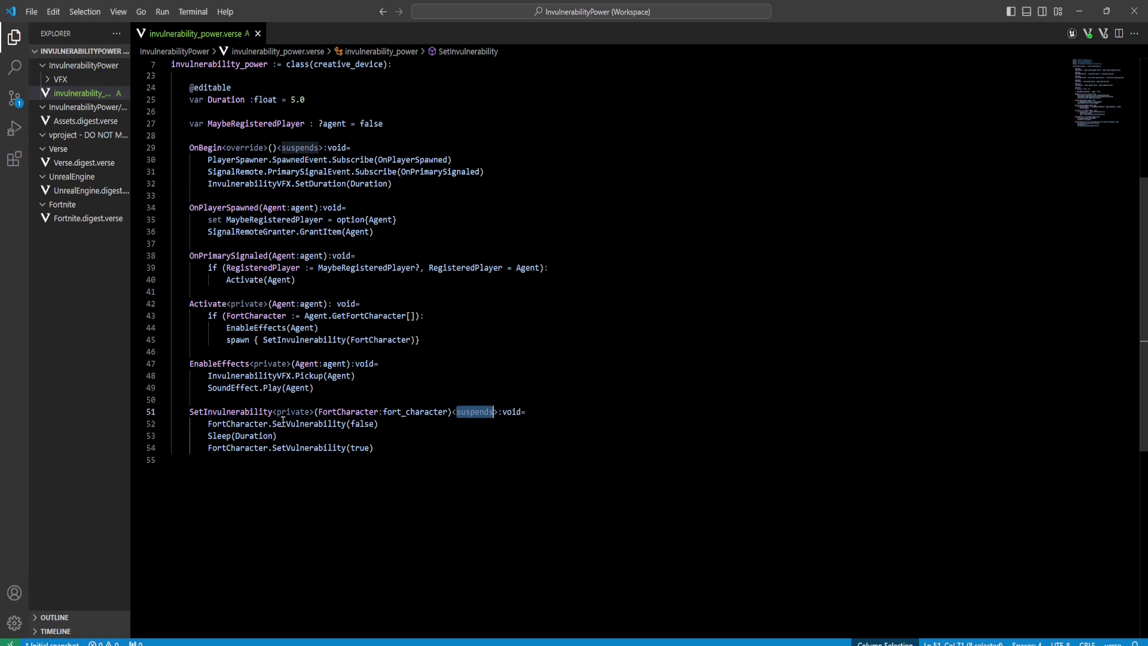
double_click(238, 423)
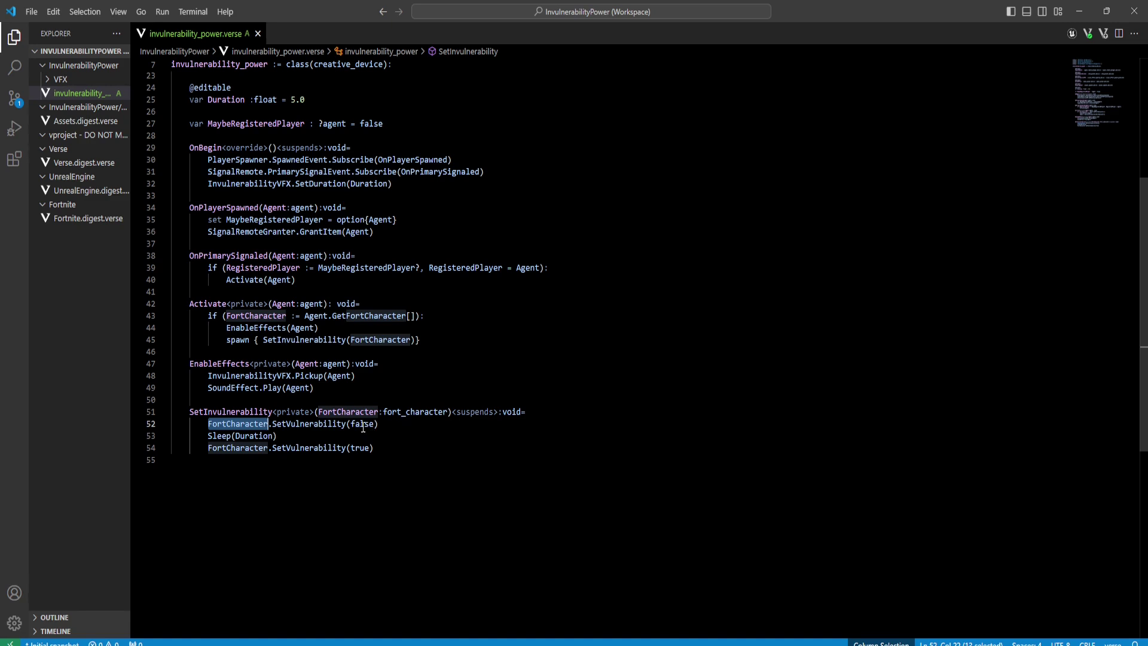
double_click(370, 424)
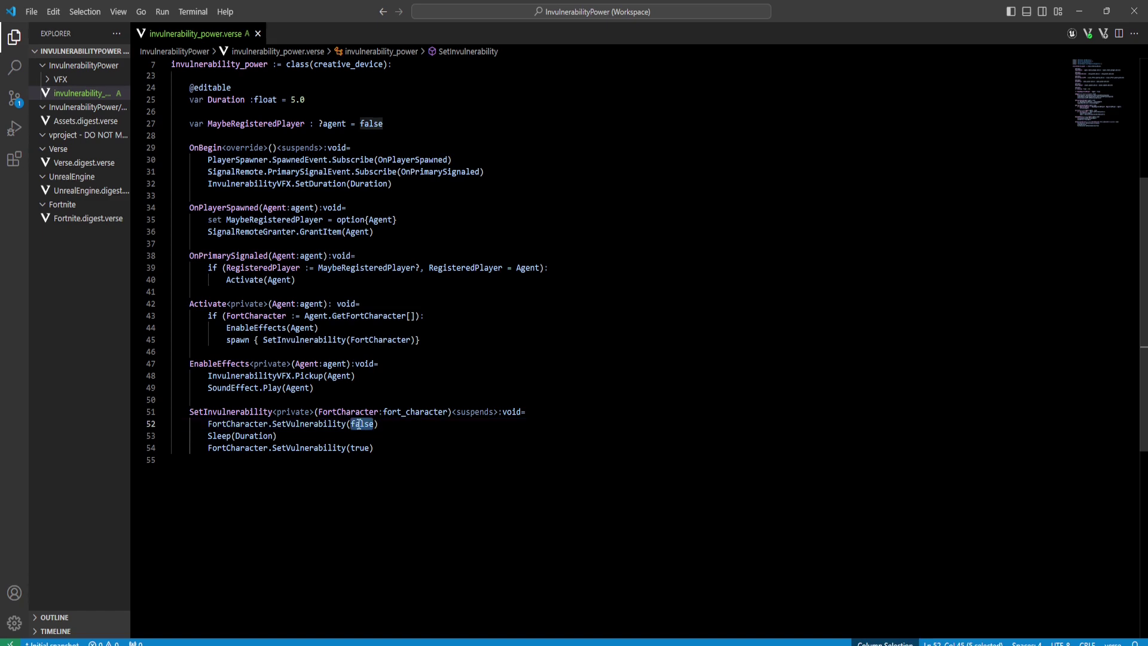
click(394, 426)
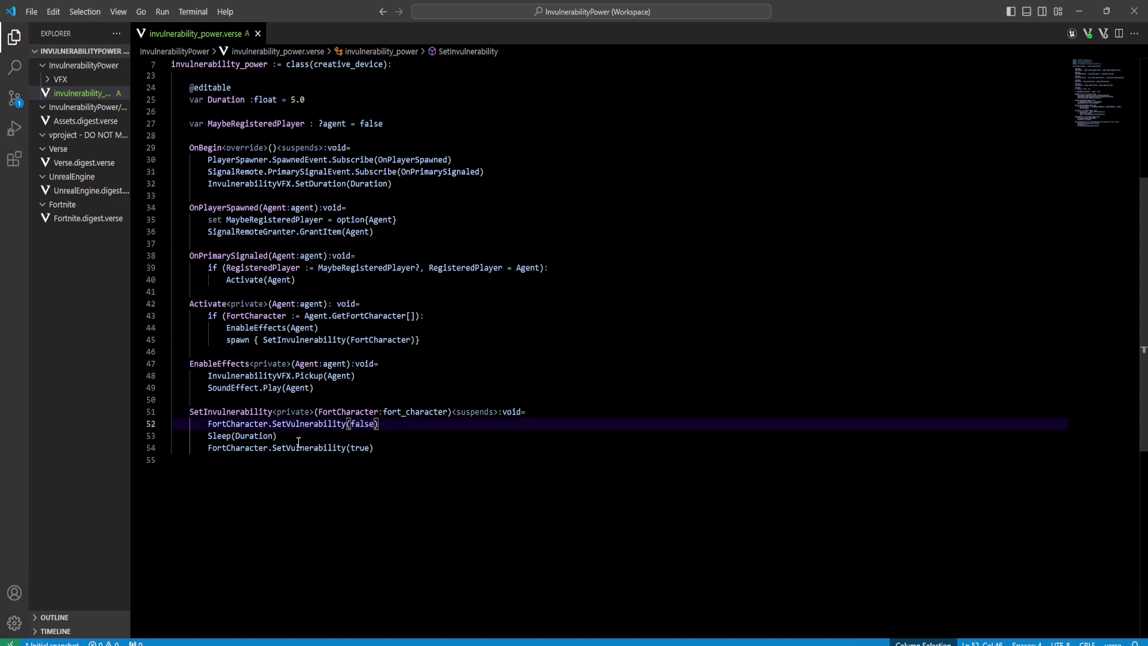
double_click(257, 437)
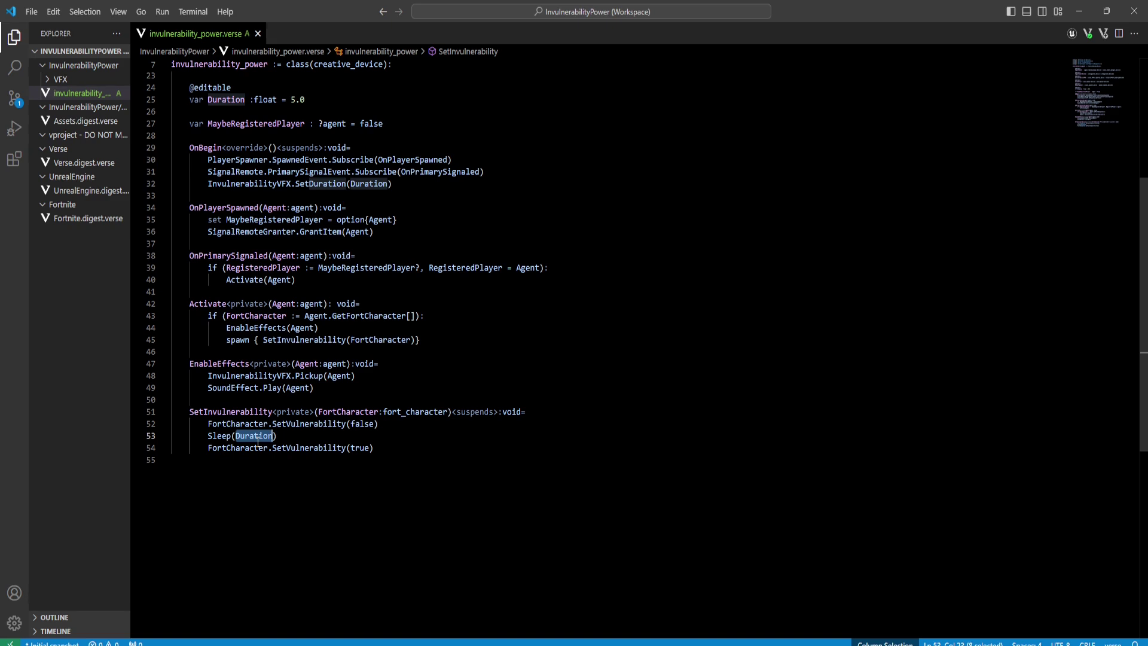
click(296, 436)
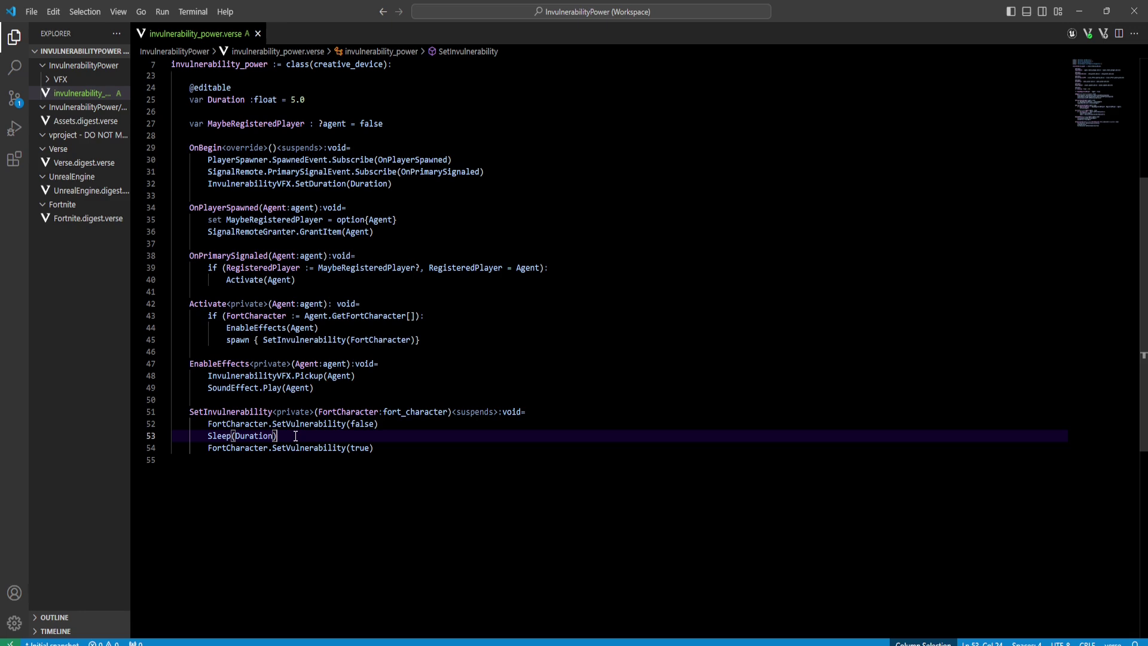
double_click(361, 448)
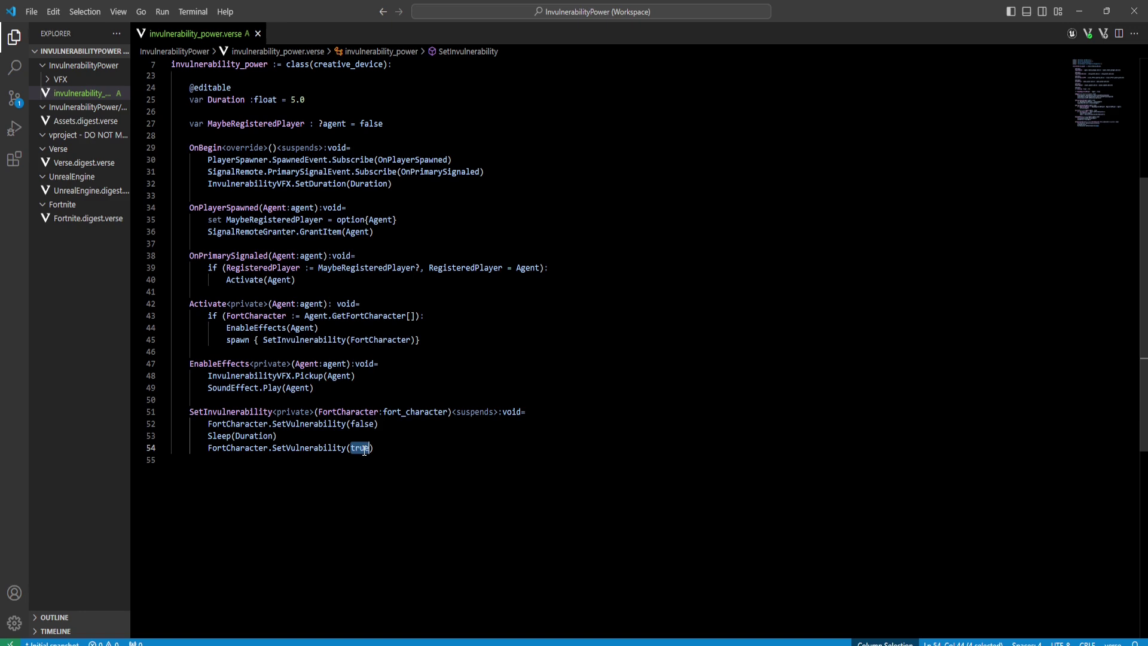
click(390, 447)
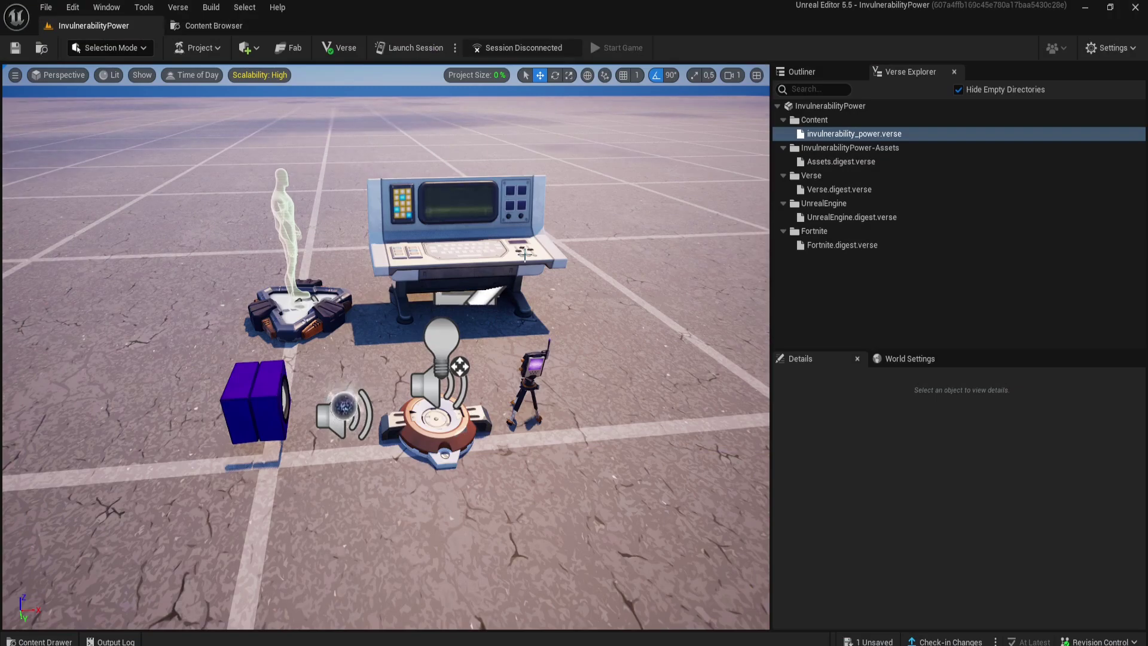
Build the Verse code and save the modified Item Granter
click(177, 13)
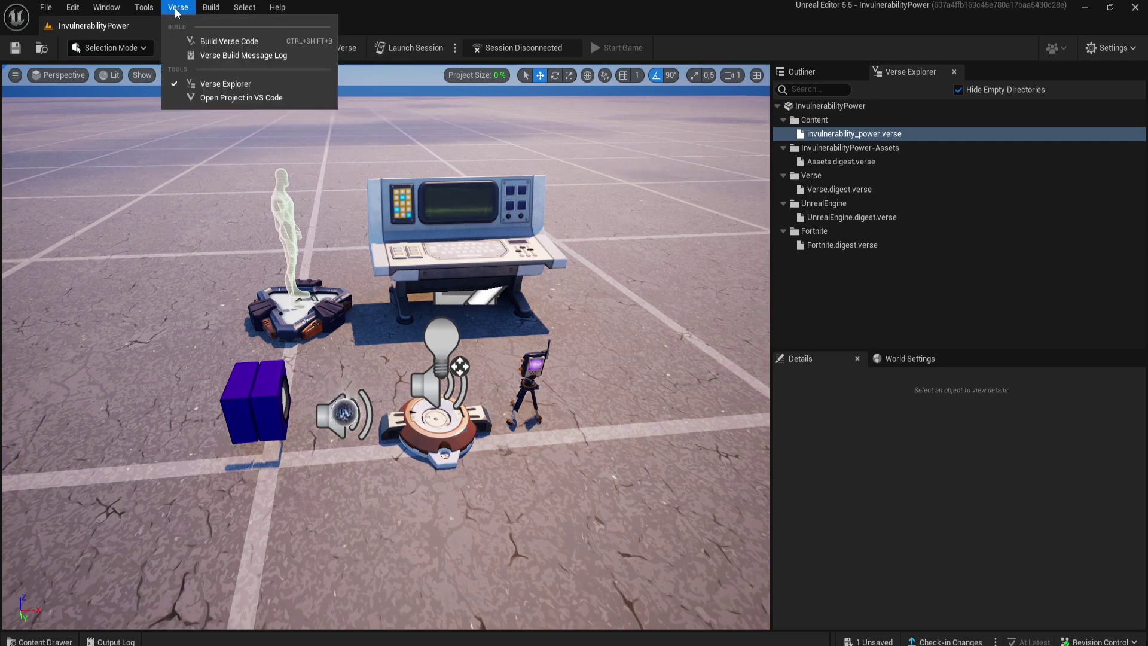
click(246, 47)
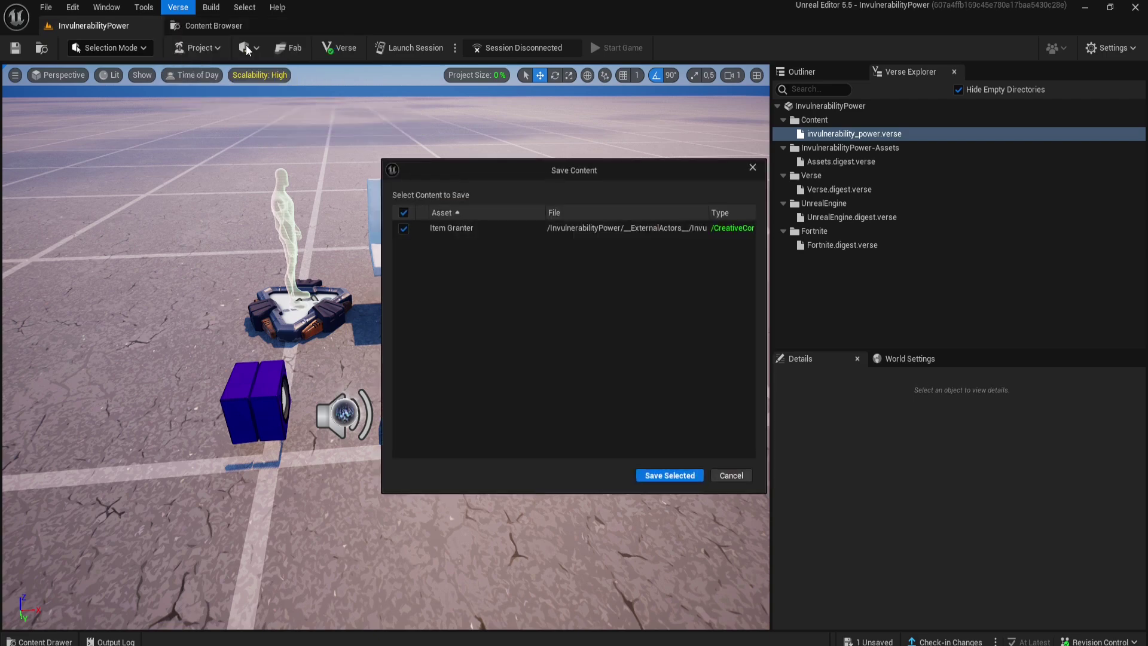
click(667, 476)
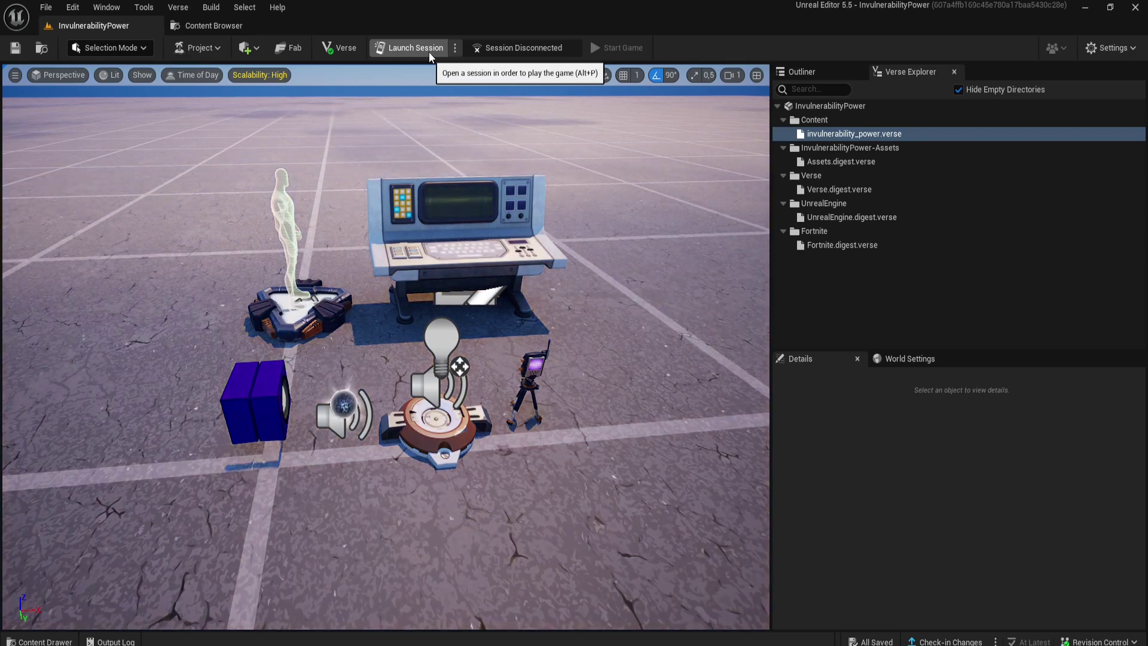
Launch a live session to playtest the island
click(429, 52)
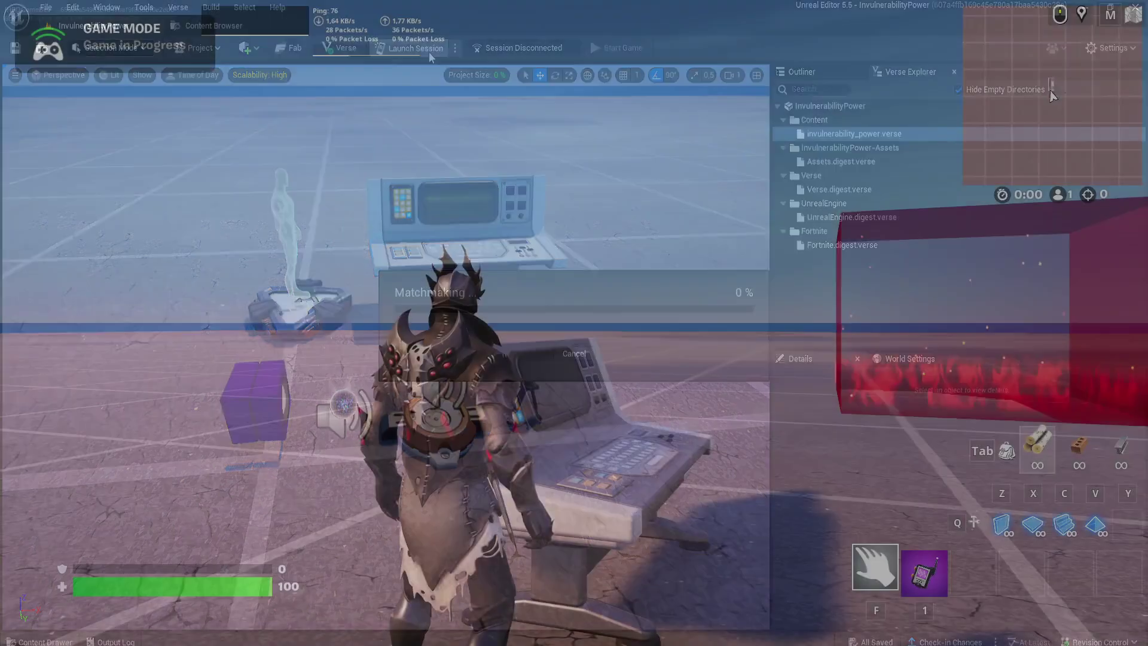
Equip the Signal Remote and run the character toward the red box
key(w)
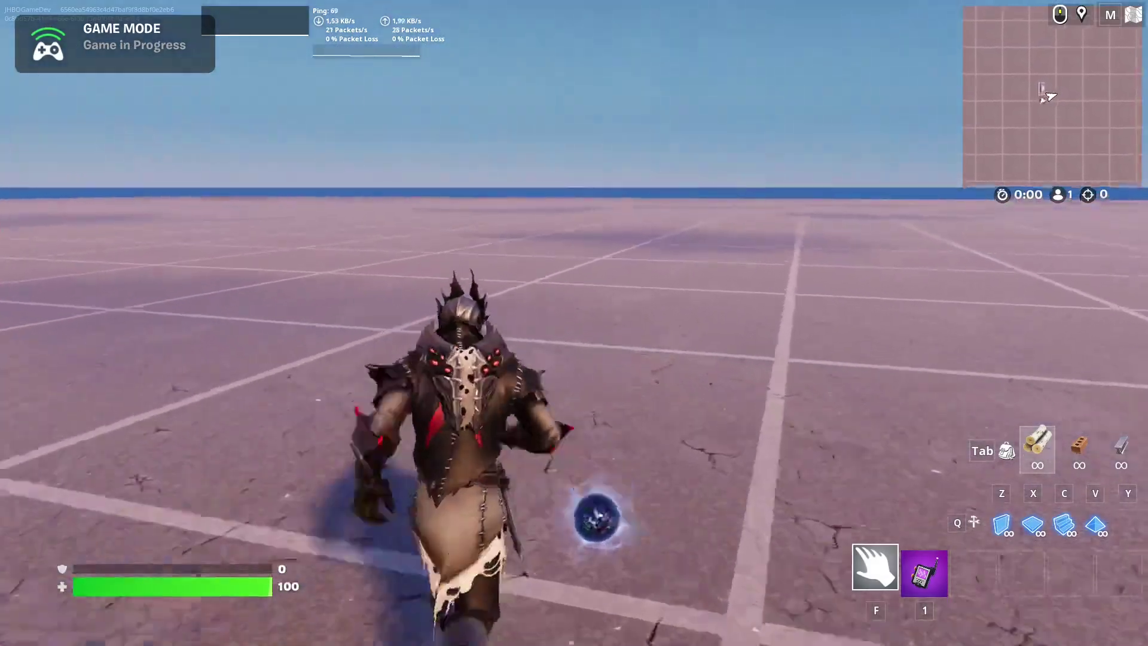
key(1)
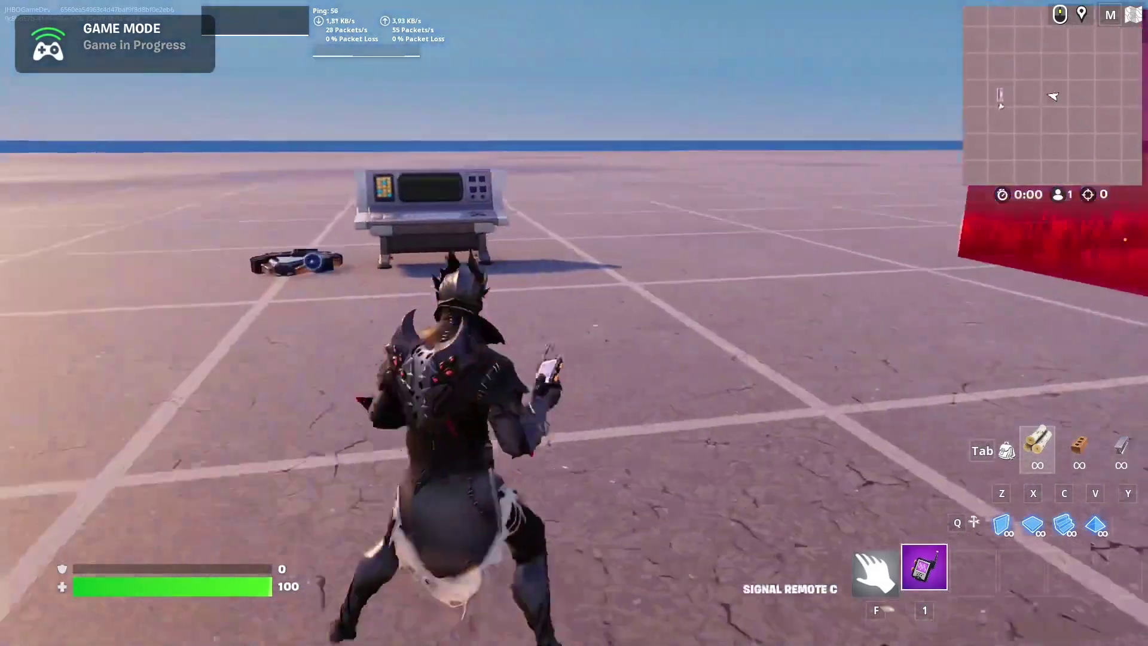
key(w)
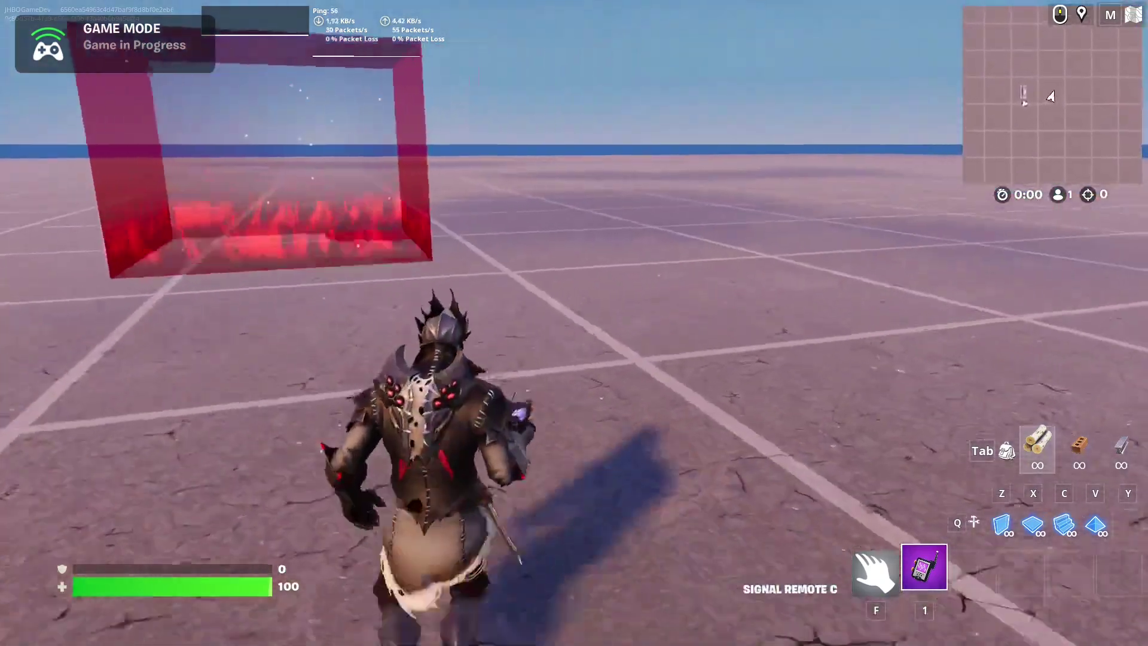
key(w)
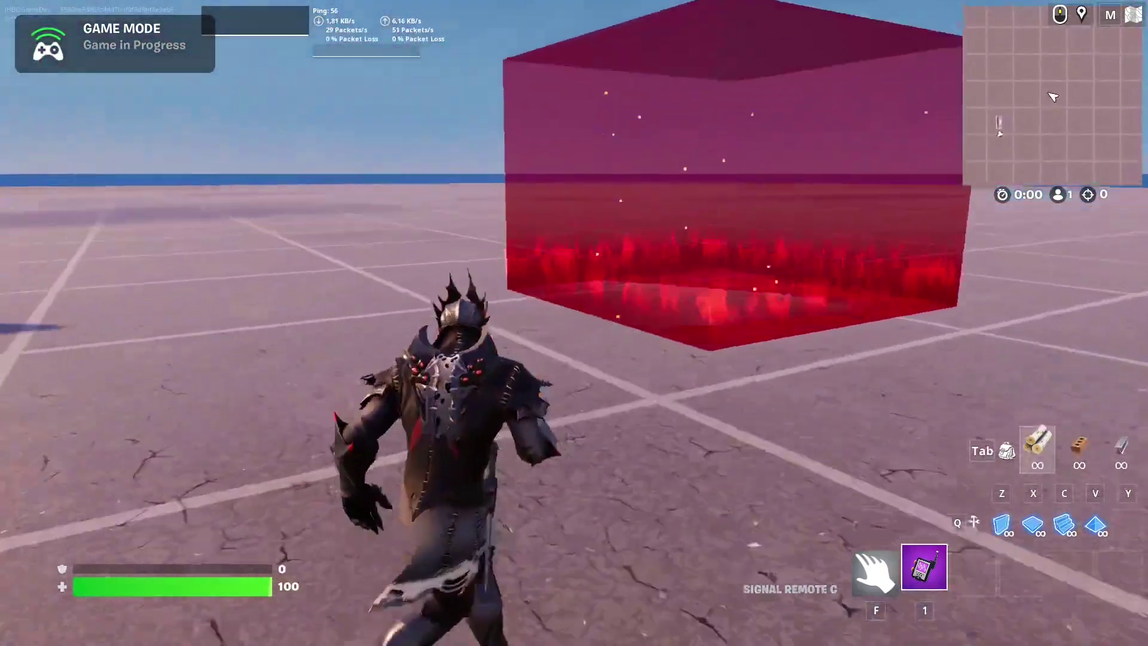
key(w)
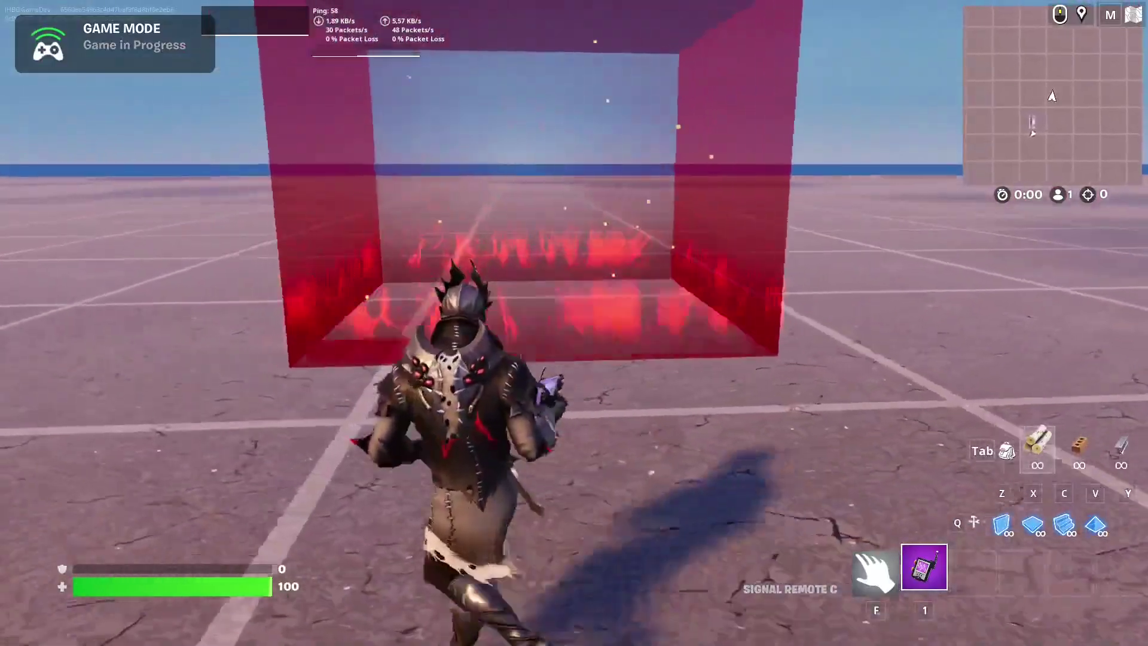
key(w)
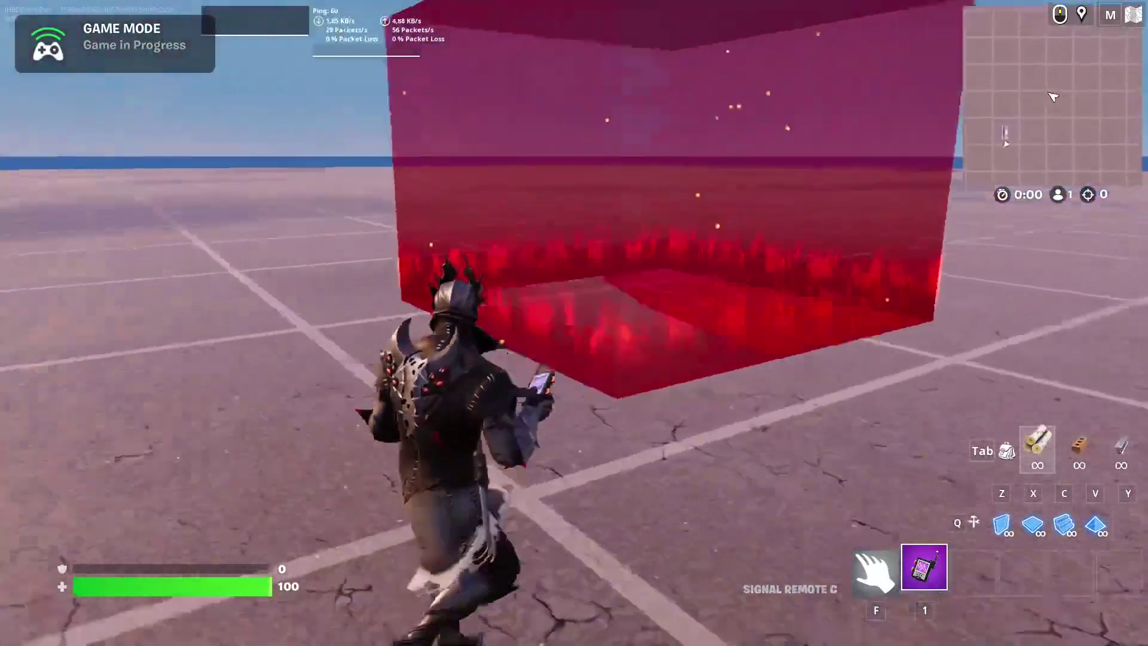
key(w)
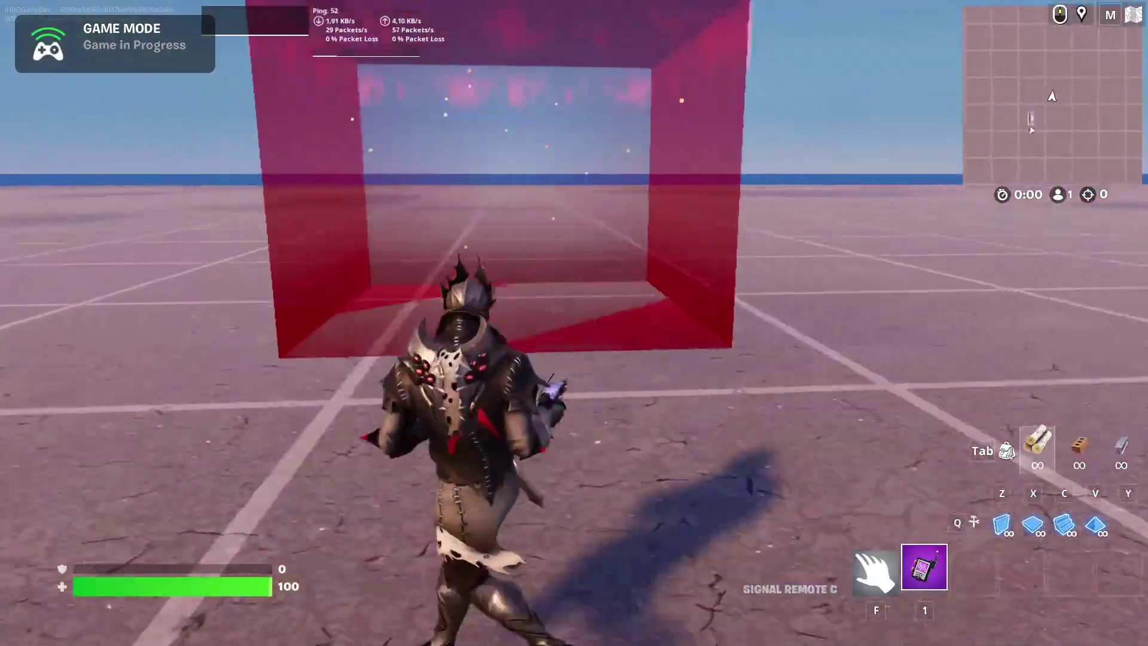
Fire the Signal Remote three times to trigger the flaming invulnerability bubble
click(574, 323)
key(w)
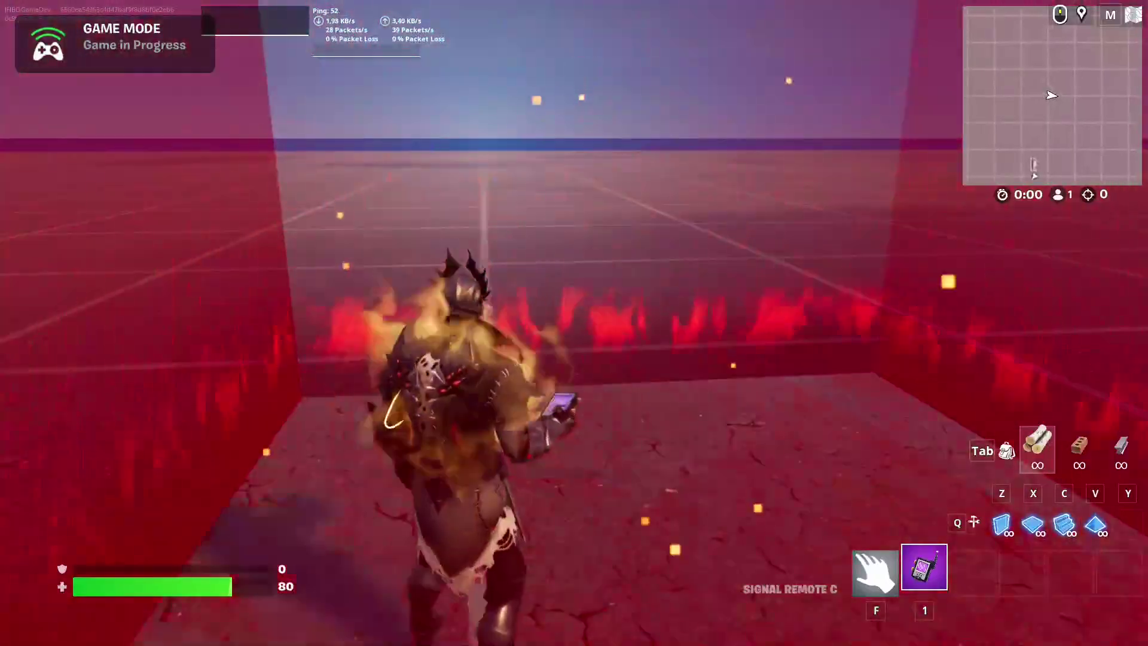
click(574, 323)
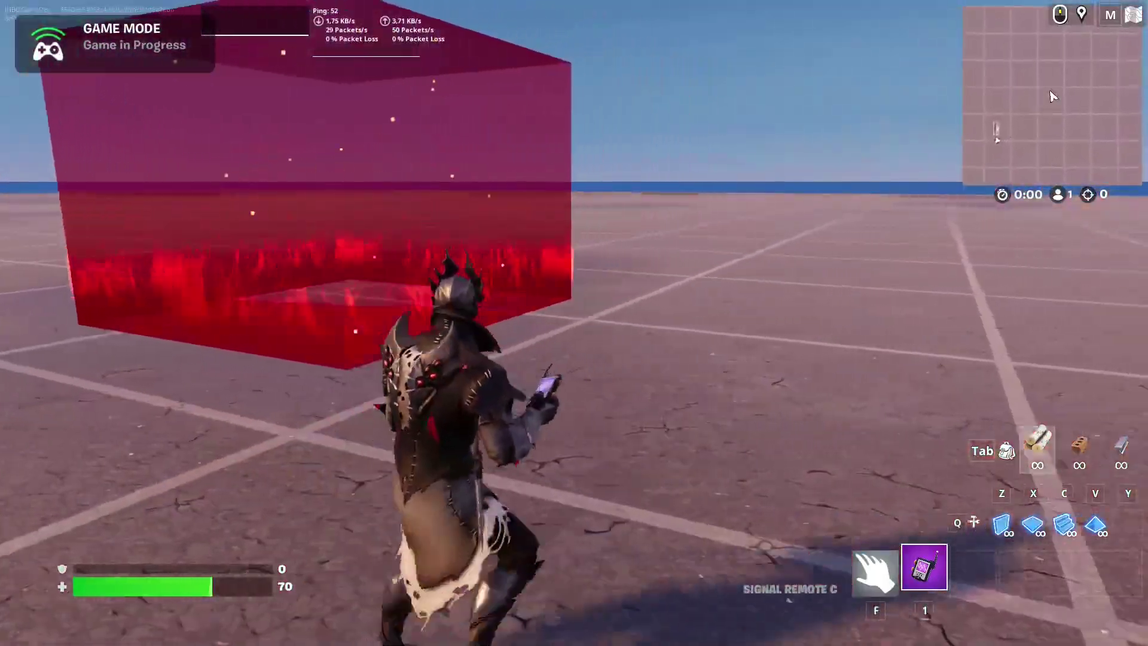
click(574, 323)
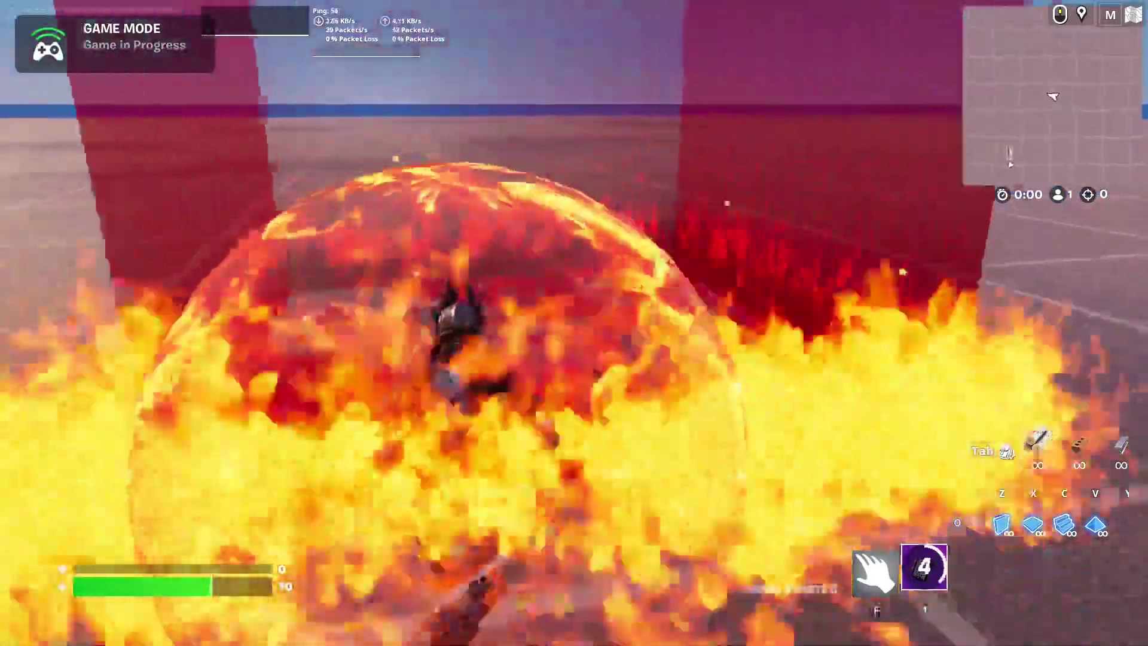